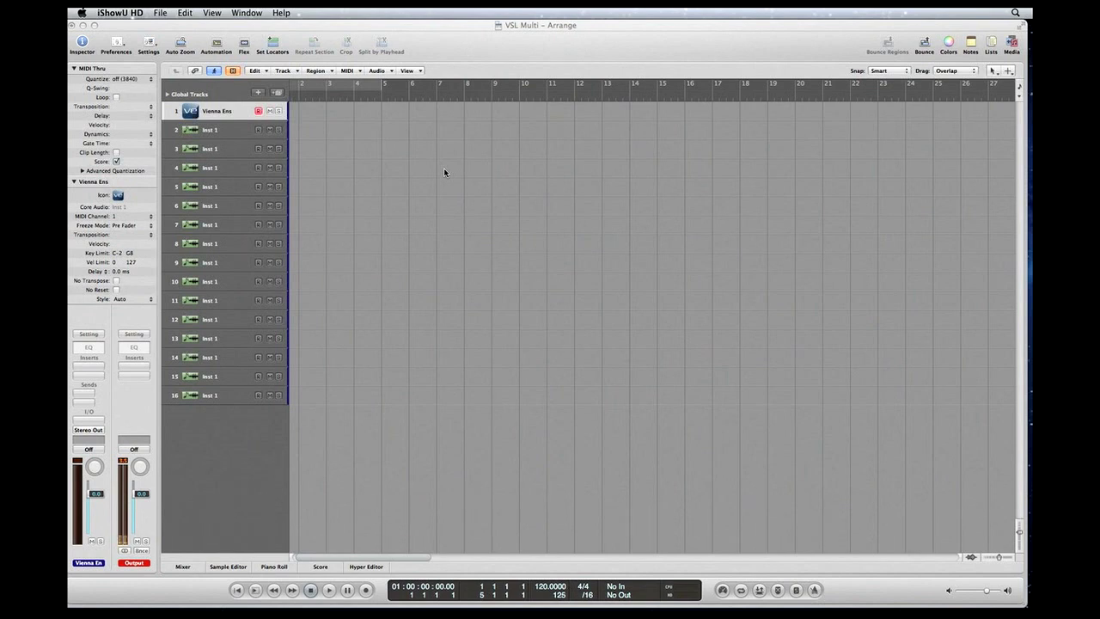
Set up new multi-timbral software instrument tracks with 16 parts, then cancel track creation
left_click(289, 72)
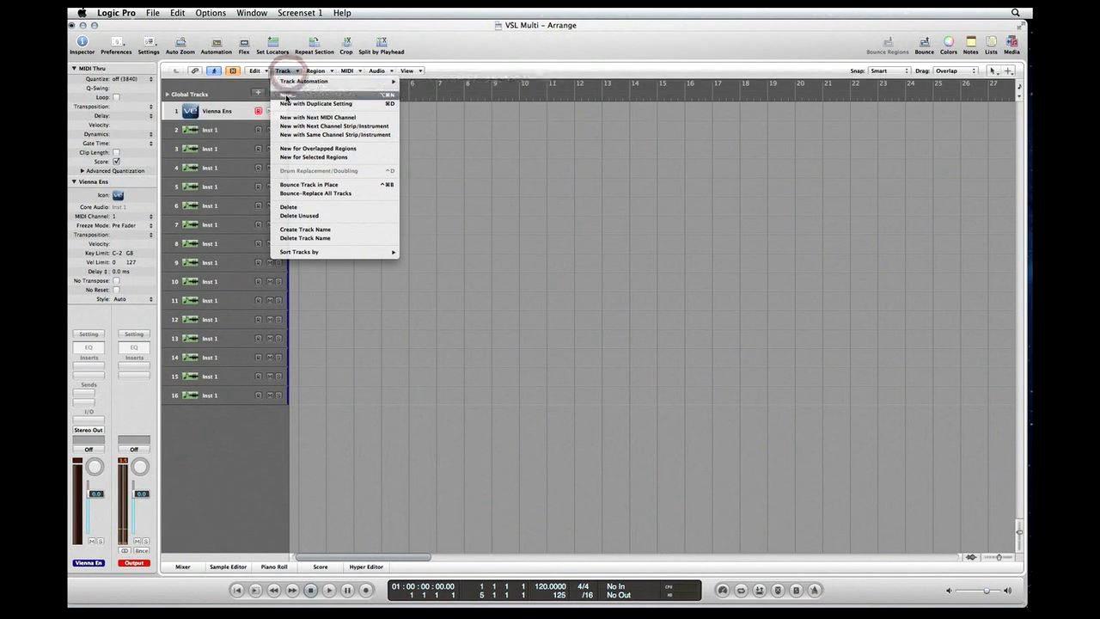
left_click(287, 96)
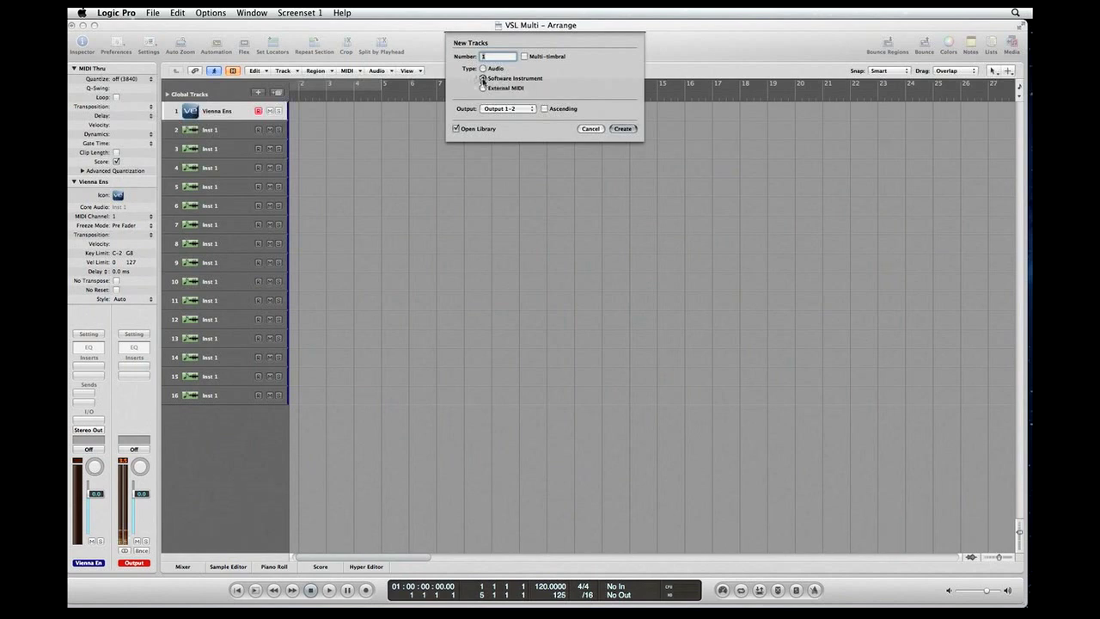
left_click(483, 79)
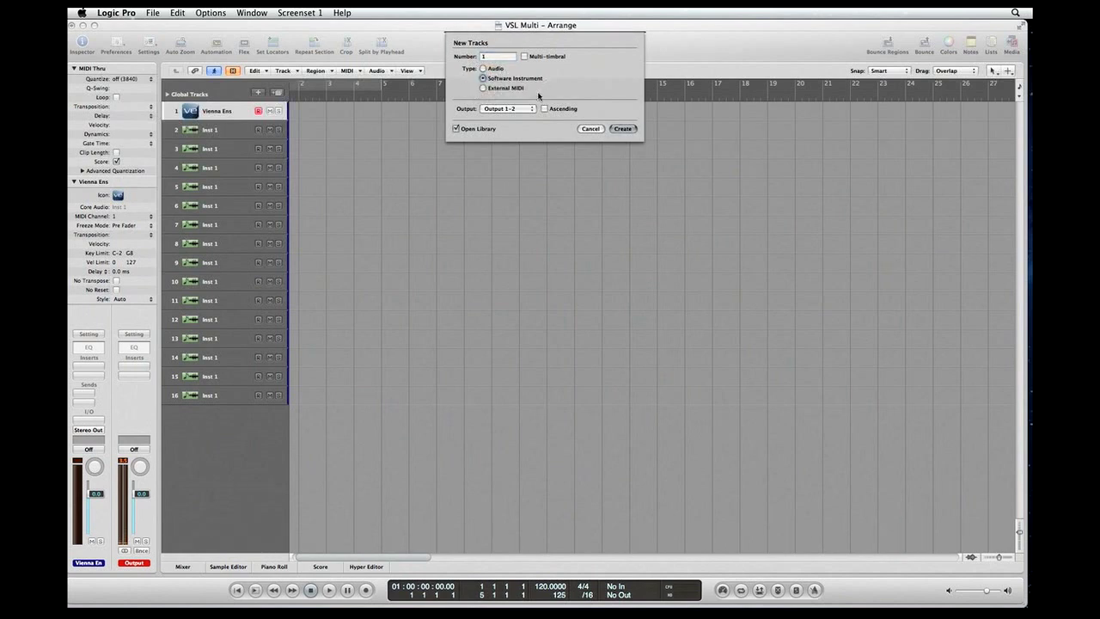
left_click(531, 58)
left_click(524, 56)
left_click(590, 129)
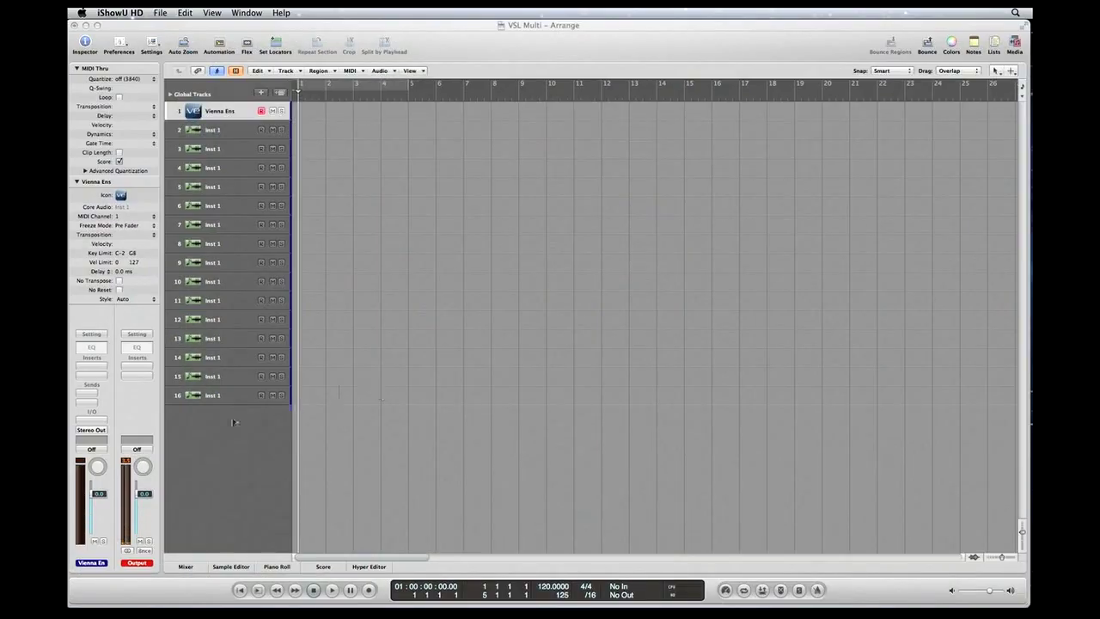
Load Vienna Ensemble Multi Output (16xStereo) into the Vienna Ens instrument slot
left_click(86, 420)
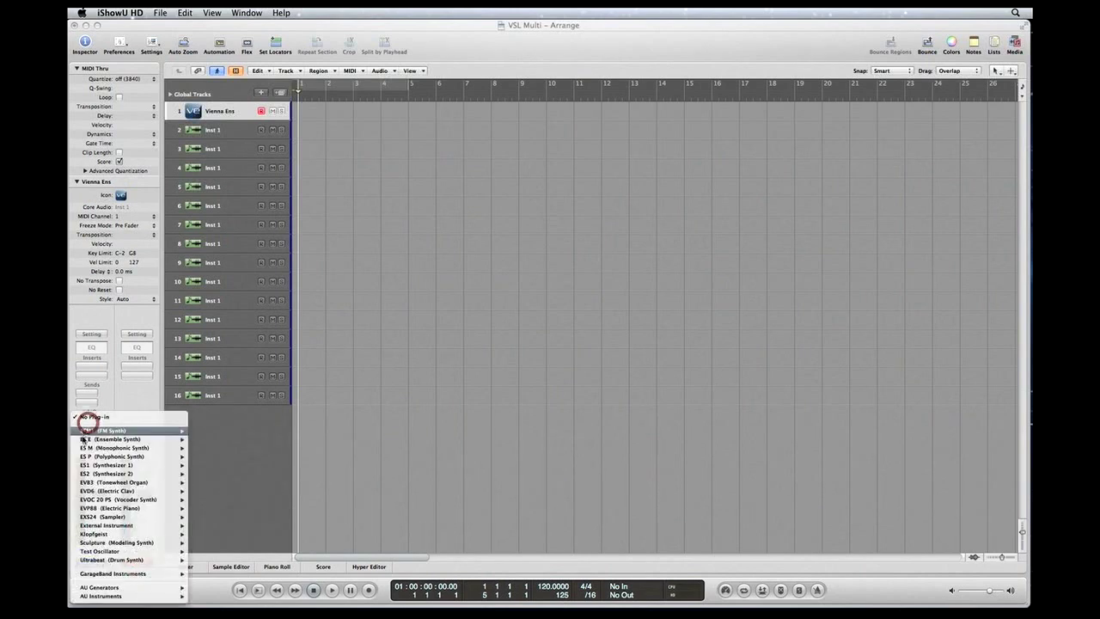
mouse_move(123, 599)
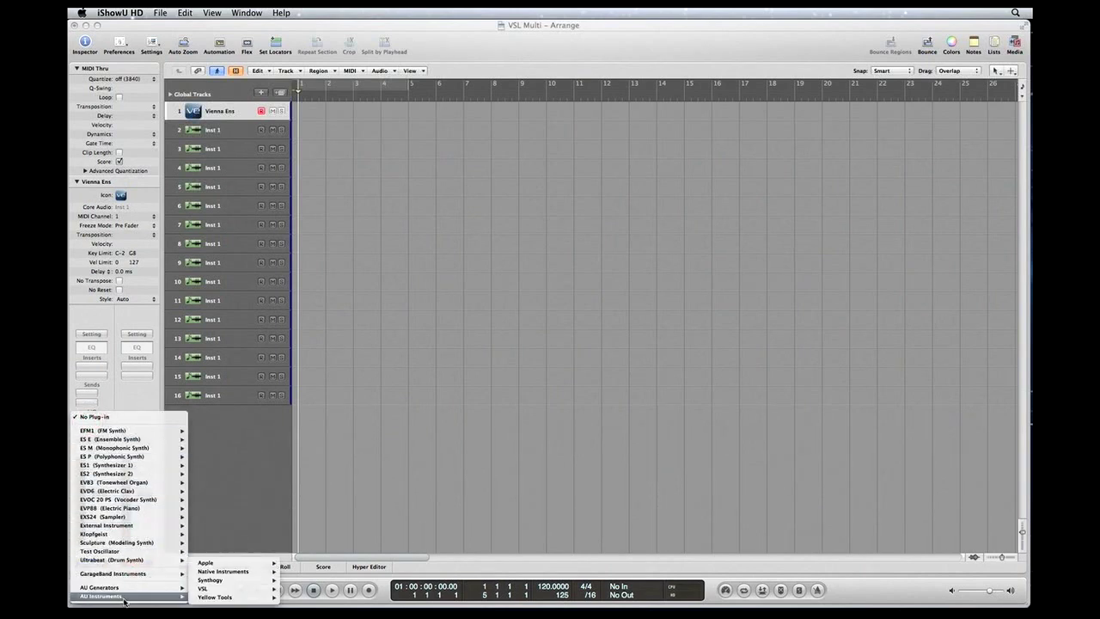
mouse_move(226, 589)
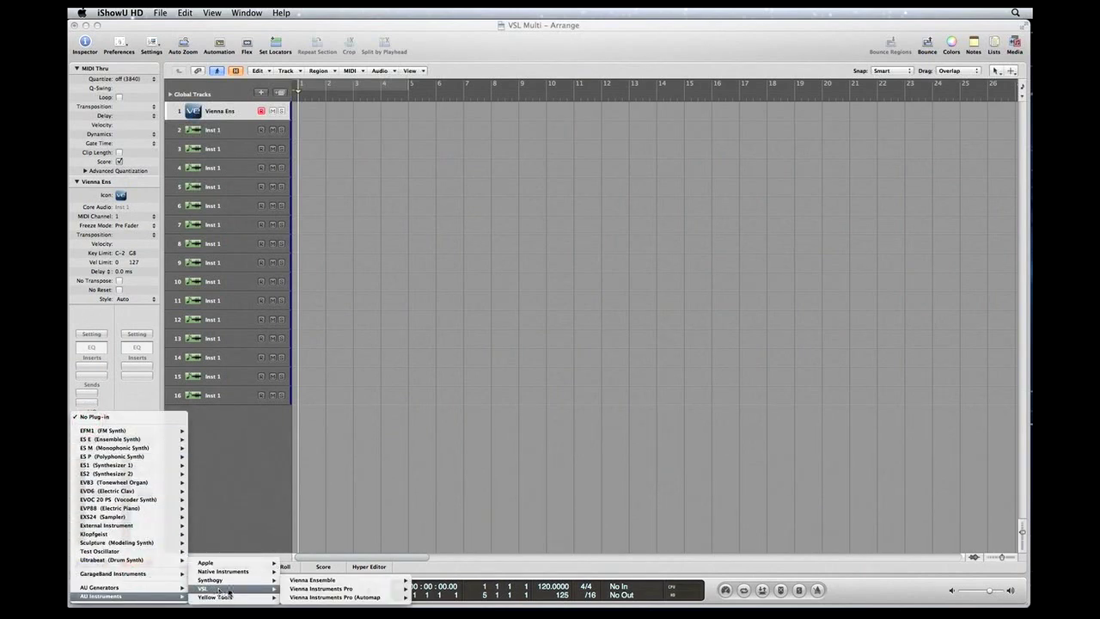
mouse_move(333, 583)
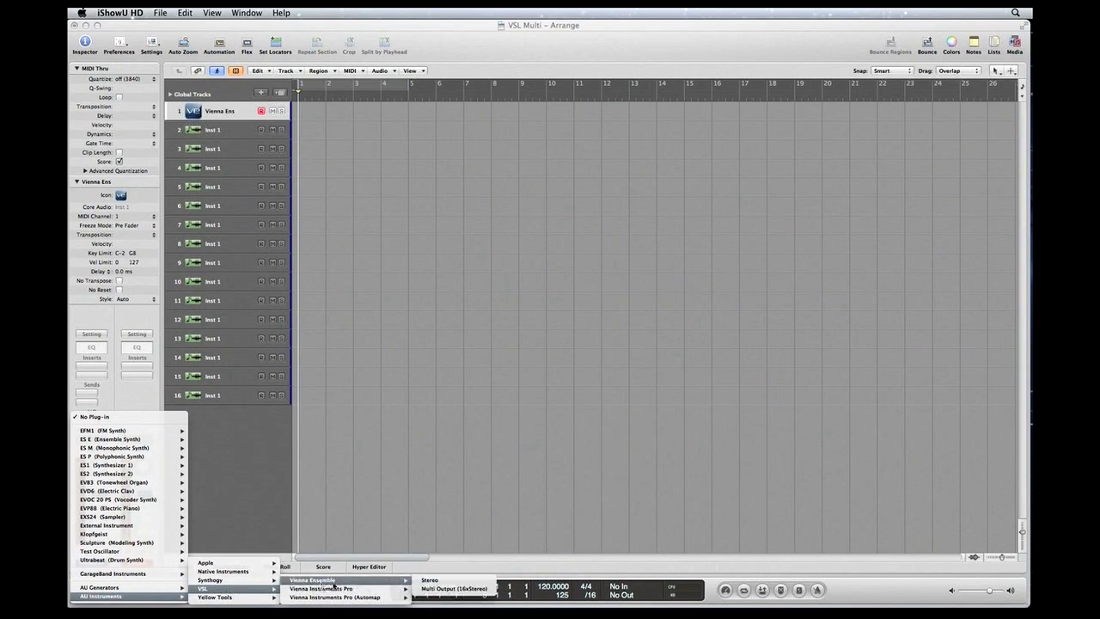
left_click(454, 590)
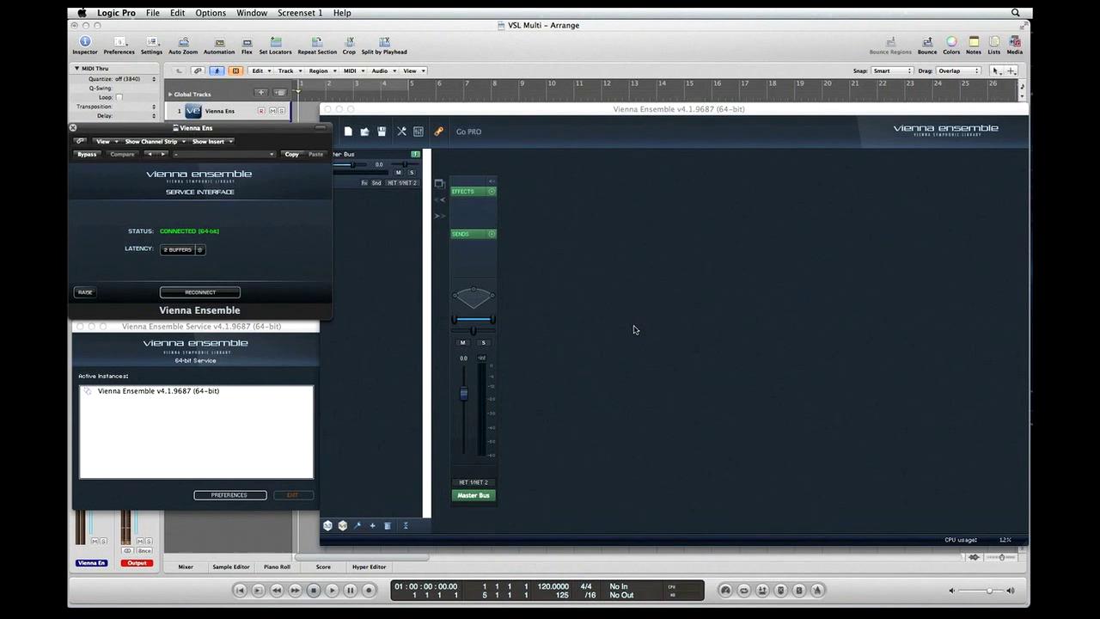
Close the plug-in's connection panel and move the Vienna Ensemble Service window aside
left_click(251, 221)
left_click(233, 356)
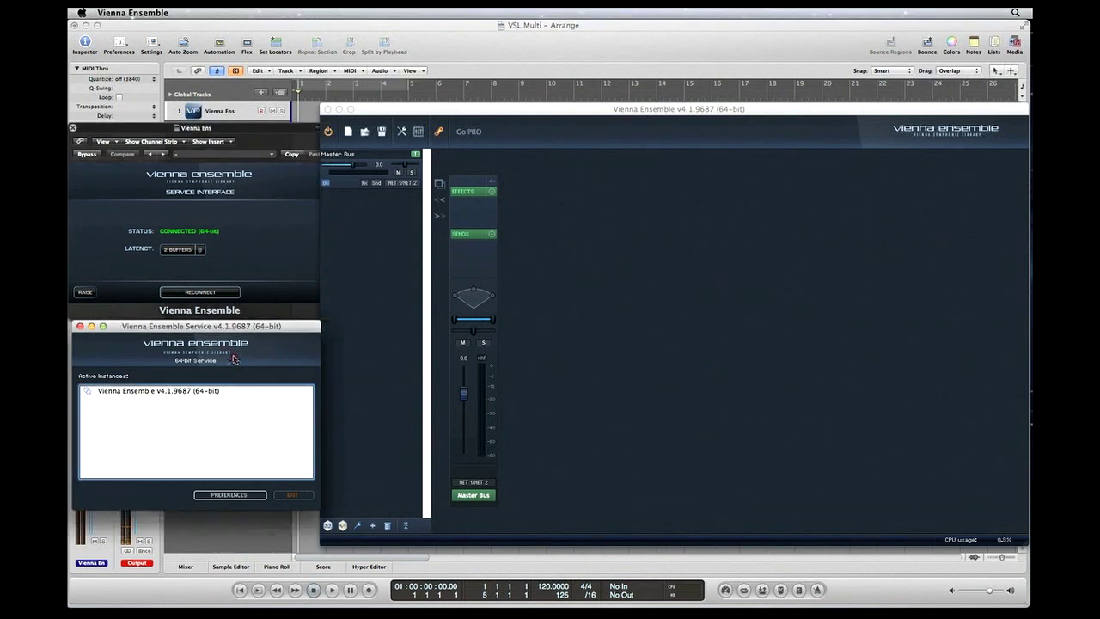
left_click(769, 330)
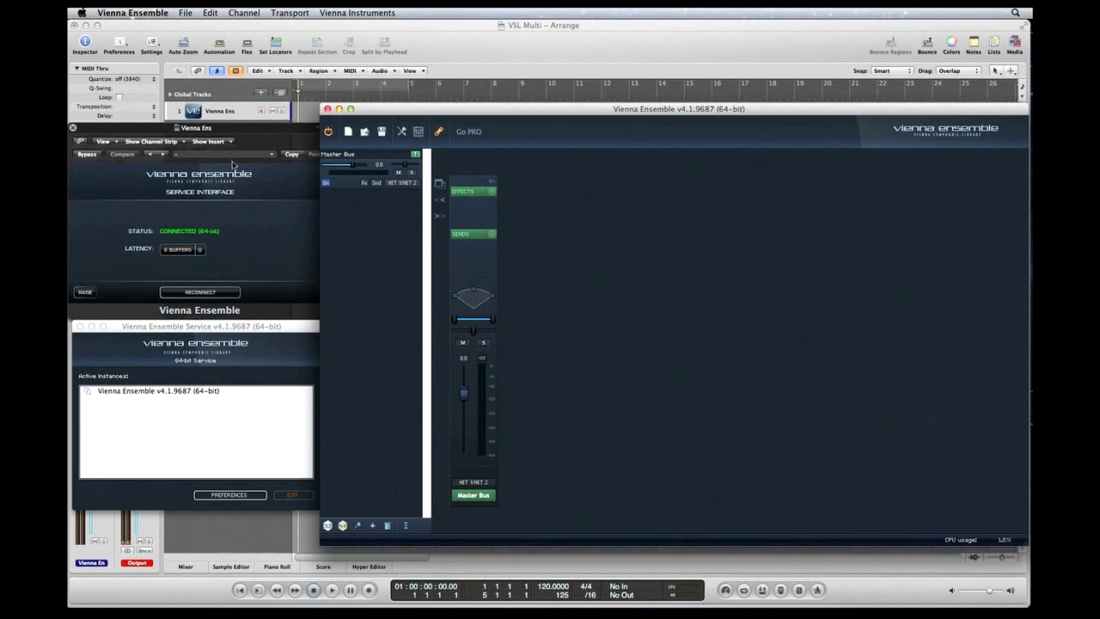
left_click(131, 130)
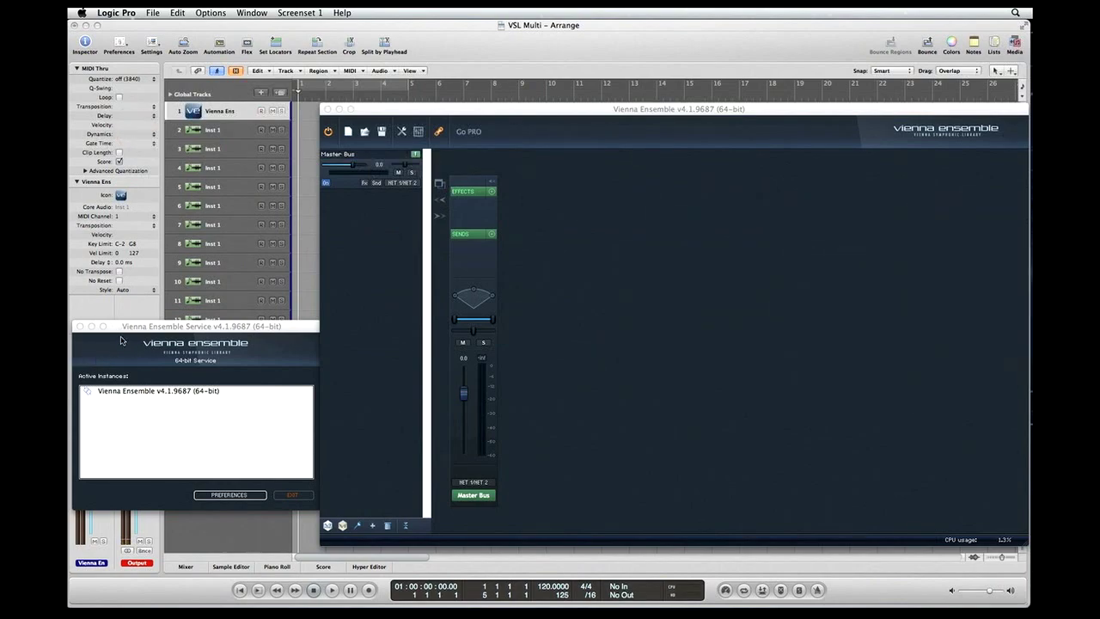
left_click_drag(131, 326, 1087, 439)
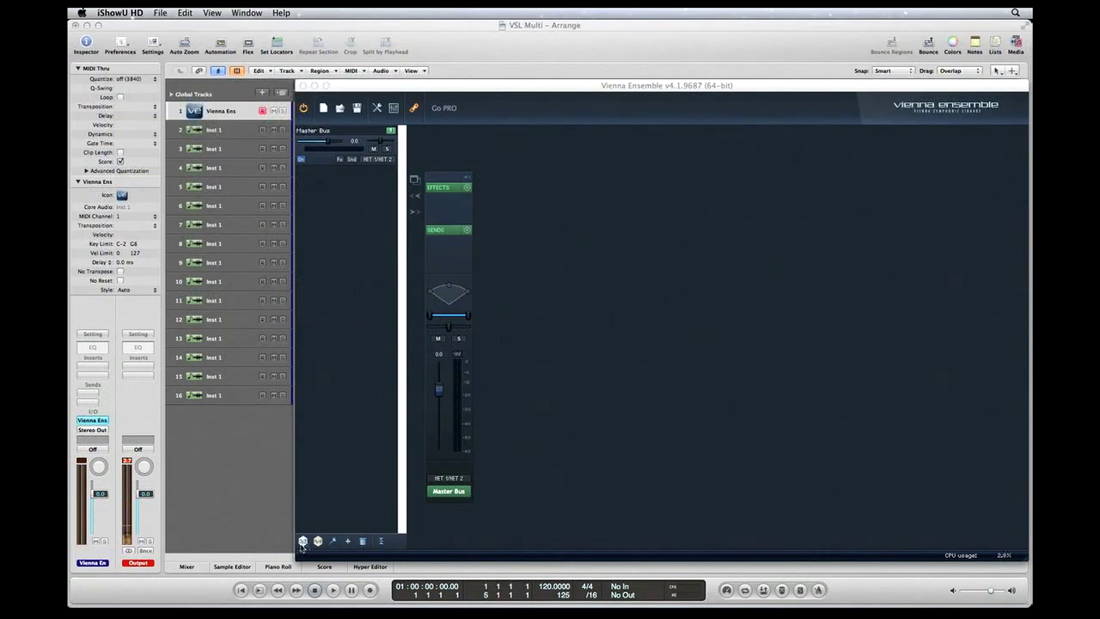
Add Vienna Instruments Pro channels until VI Pro 1 through VI Pro 16 exist, using Cmd+Shift+N
left_click(303, 541)
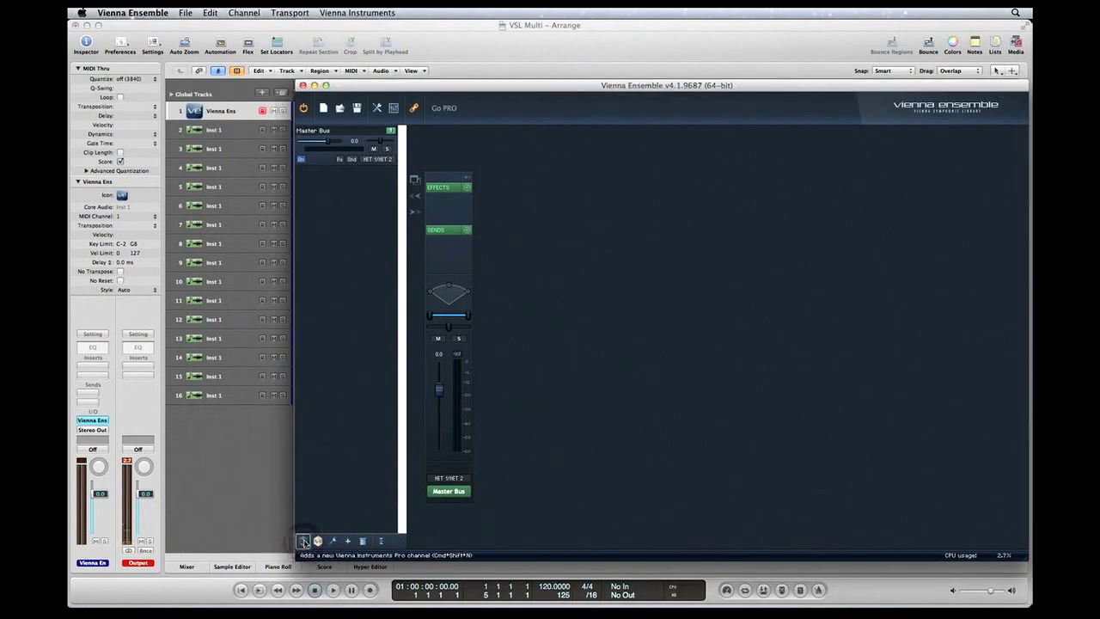
left_click(303, 541)
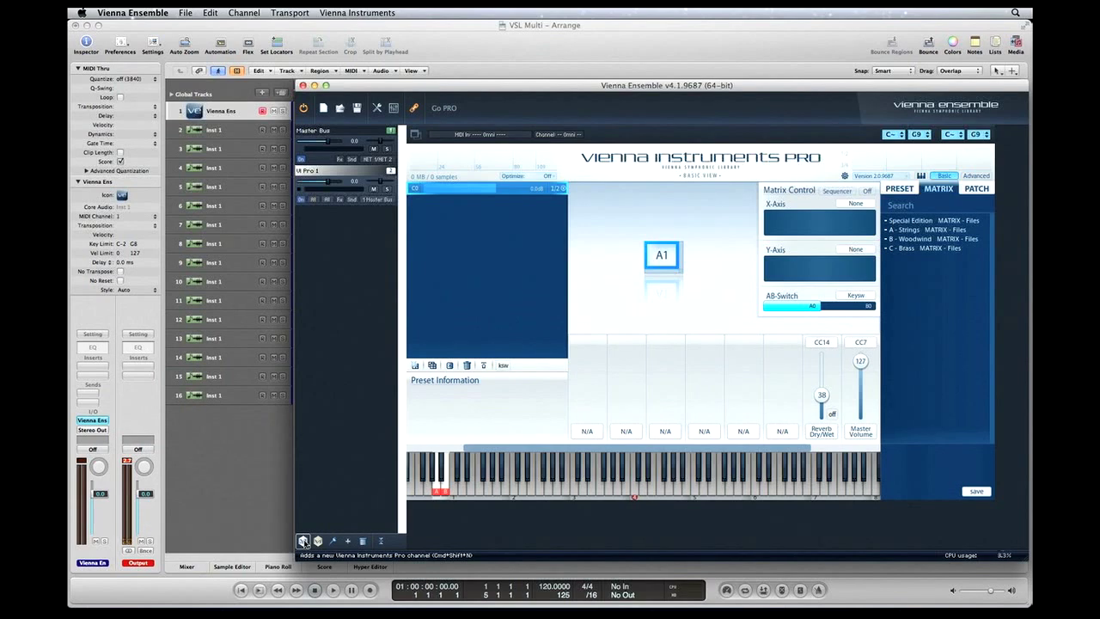
key("super+shift+n")
key("super+shift+n")
key("super+shift+n")
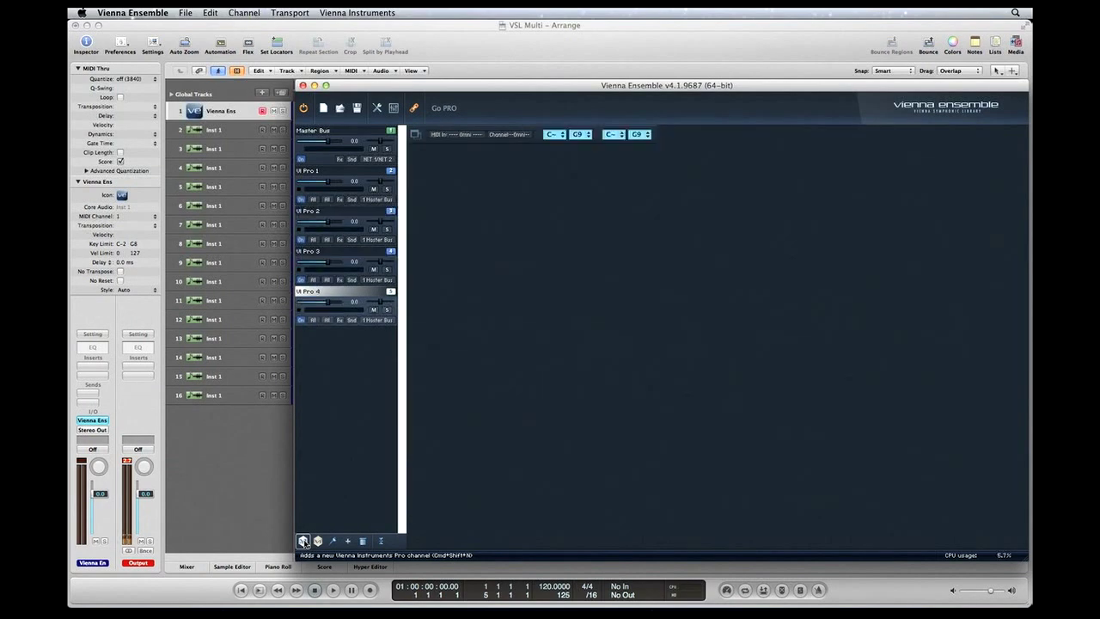
key("super+shift+n")
key("super+shift+n")
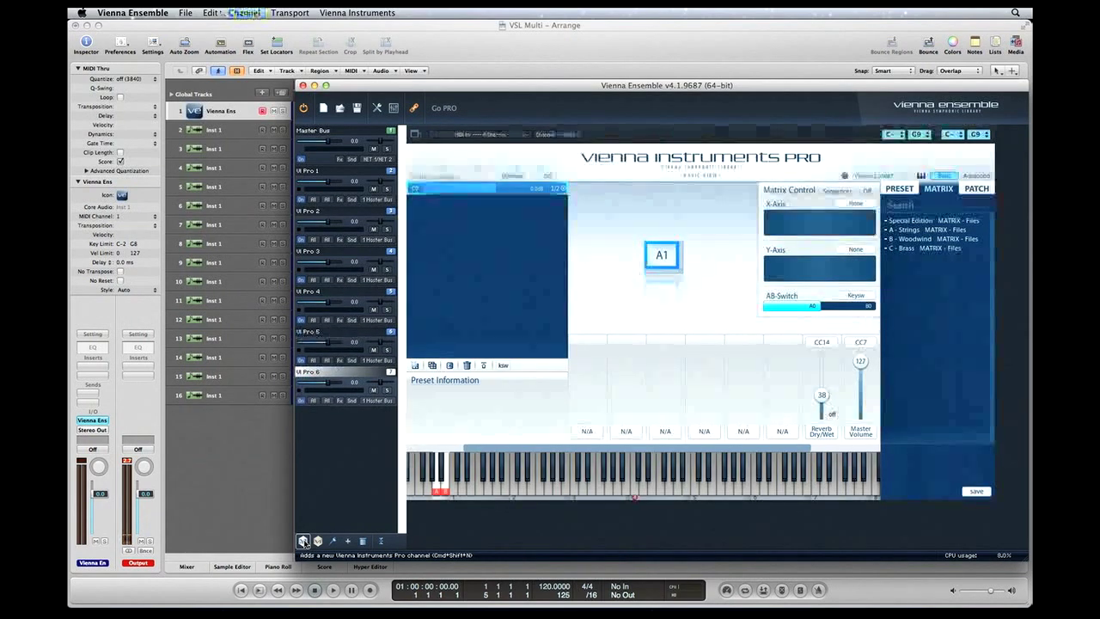
key("super+shift+n")
key("super+shift+n")
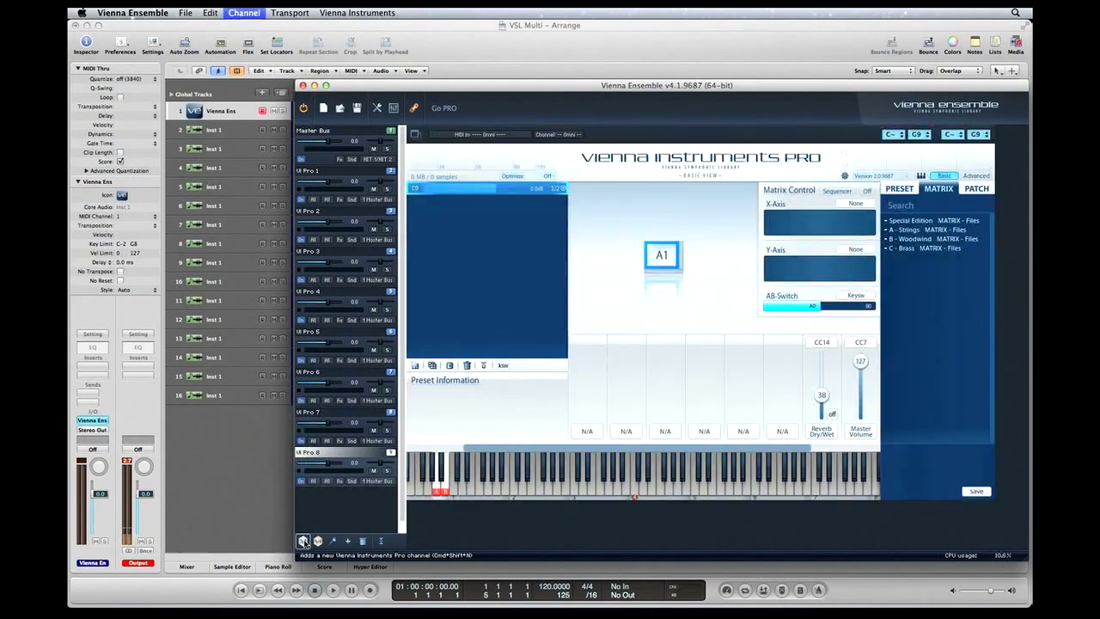
key("super+shift+n")
key("super+shift+n")
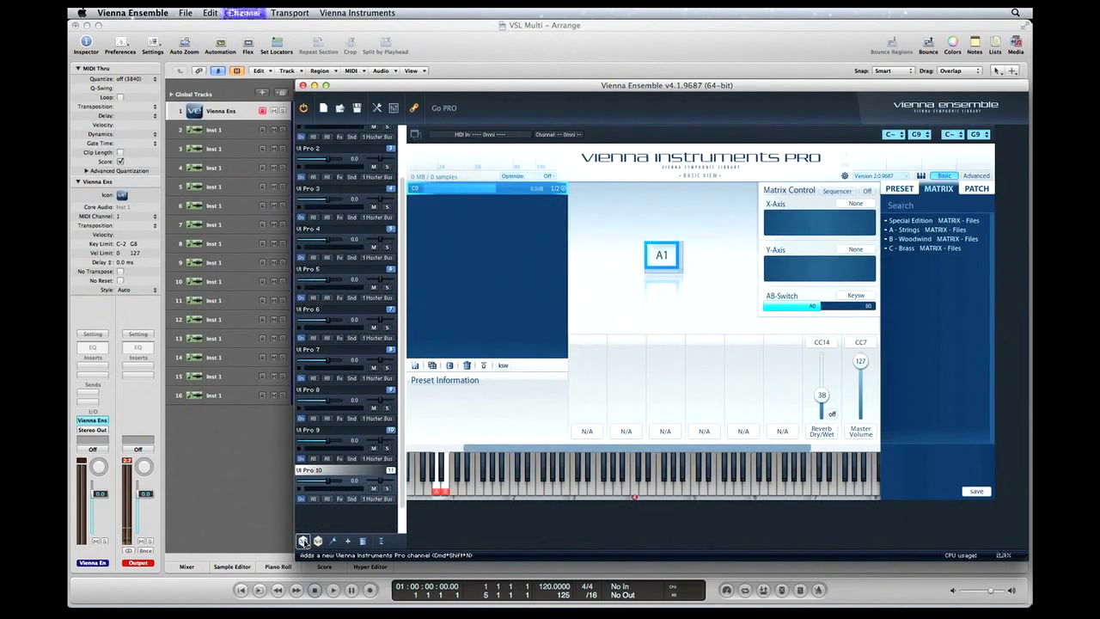
key("super+shift+n")
key("super+shift+n")
key("super+shift+n")
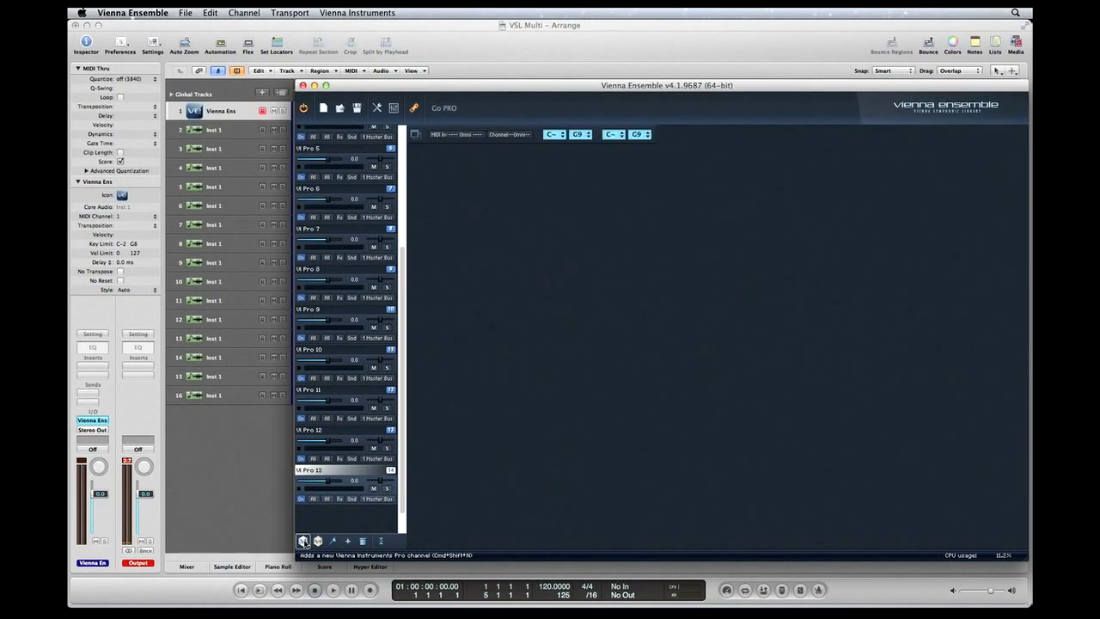
key("super+shift+n")
key("super+shift+n")
key("super+shift+n")
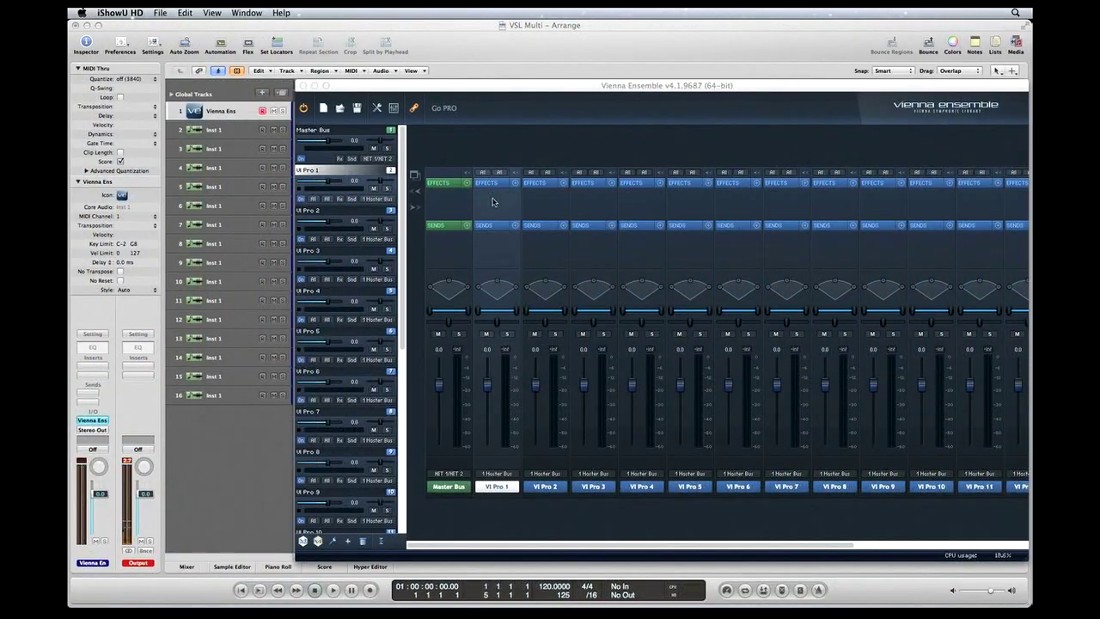
Keep VI Pro 1 on the Omni port and set VI Pro 1–3 to MIDI channels 1, 2 and 3
left_click(484, 174)
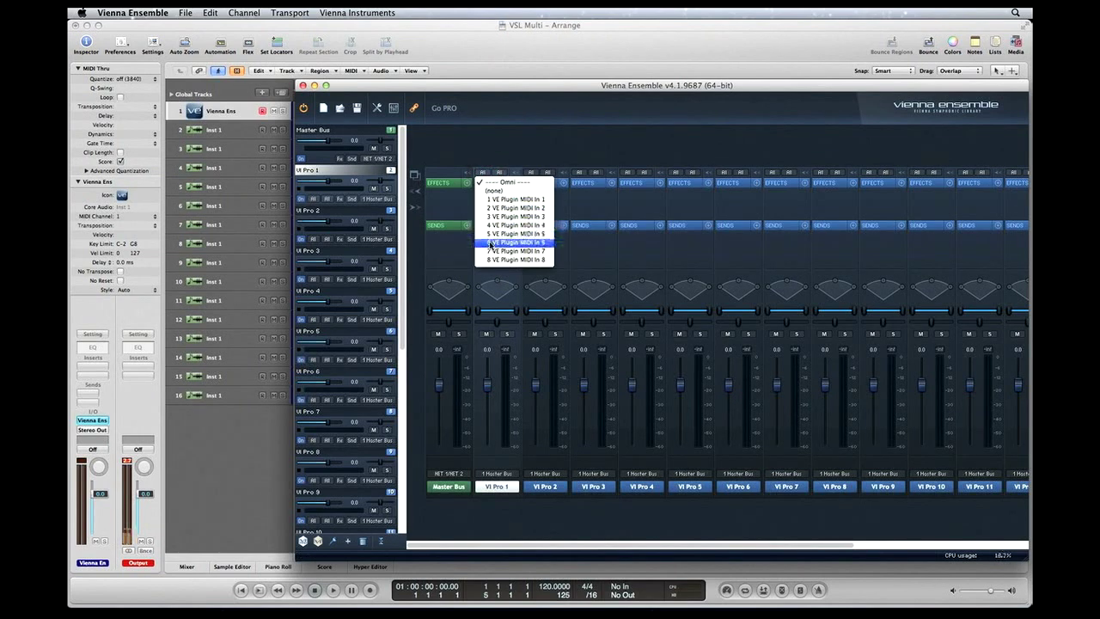
left_click(485, 174)
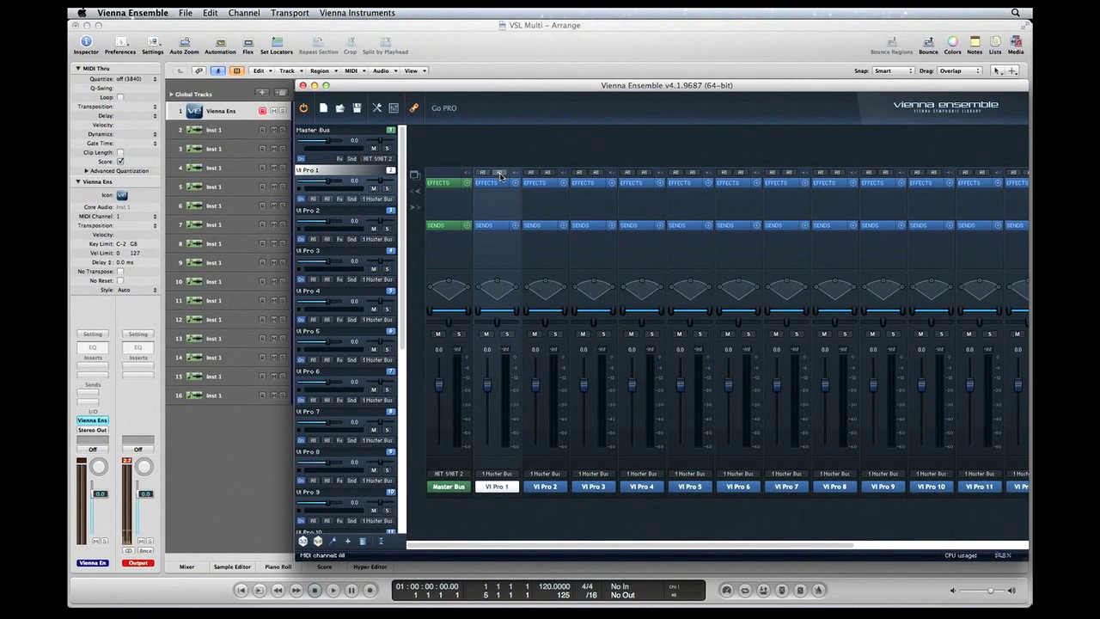
left_click(500, 176)
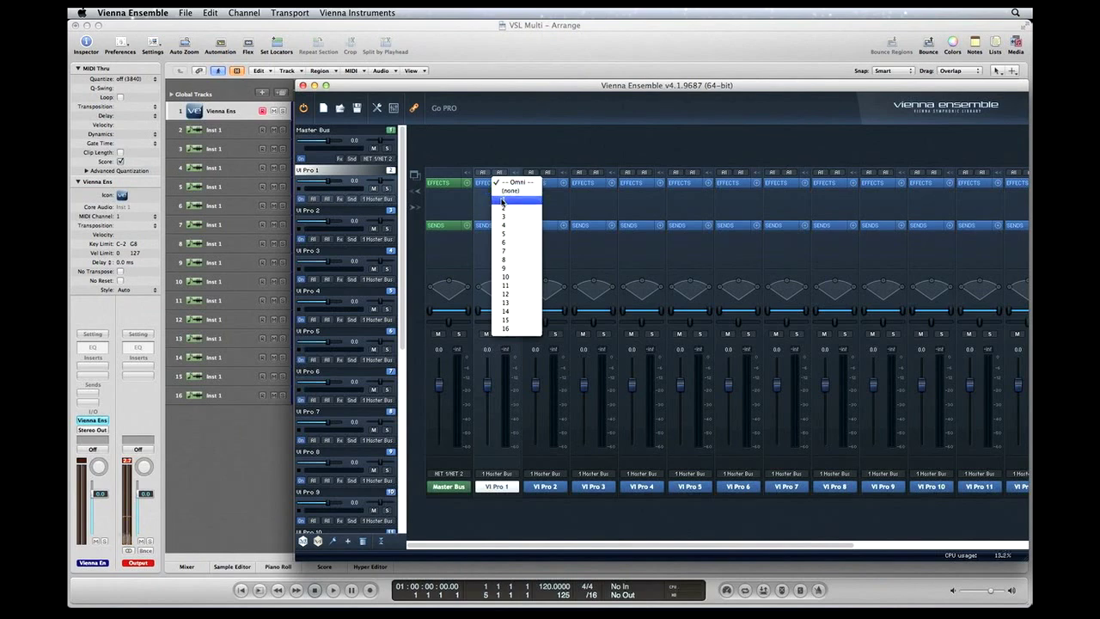
left_click(503, 202)
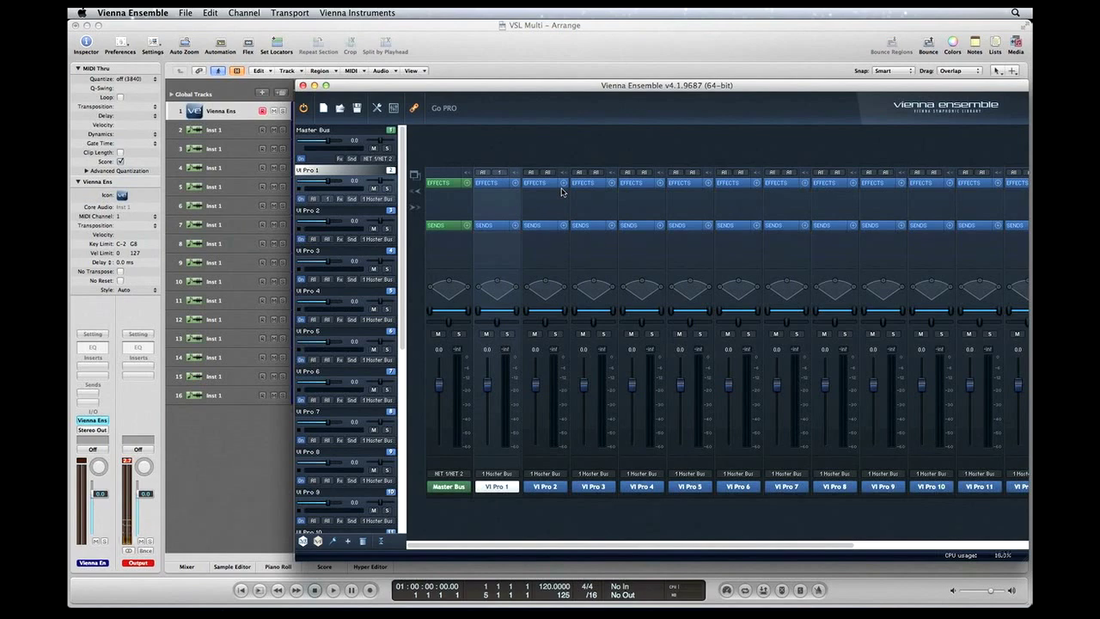
left_click(547, 175)
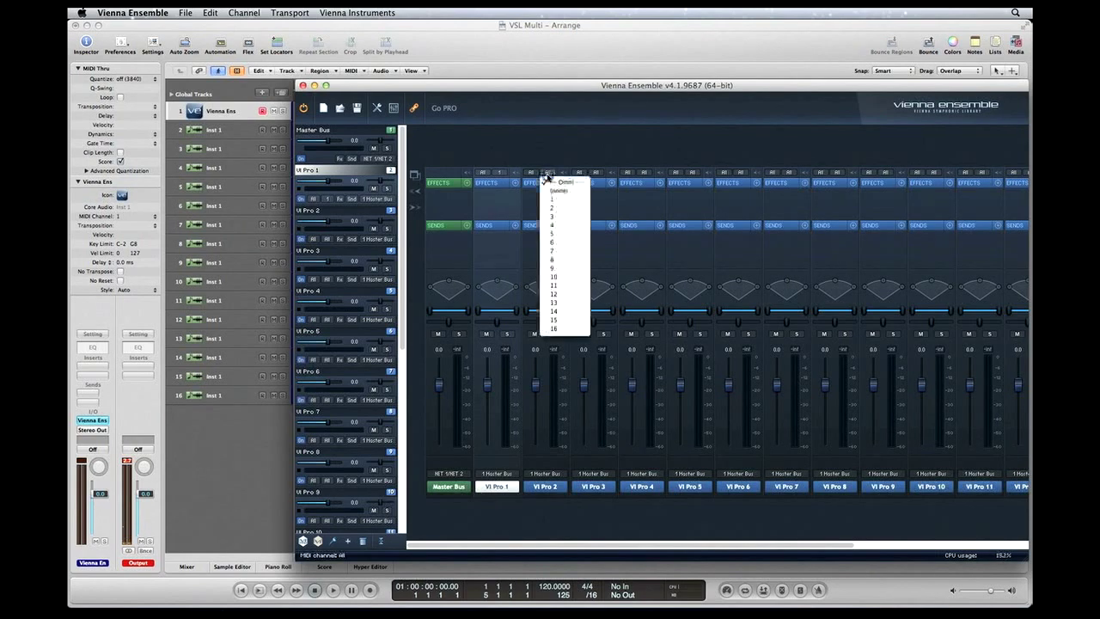
left_click(578, 199)
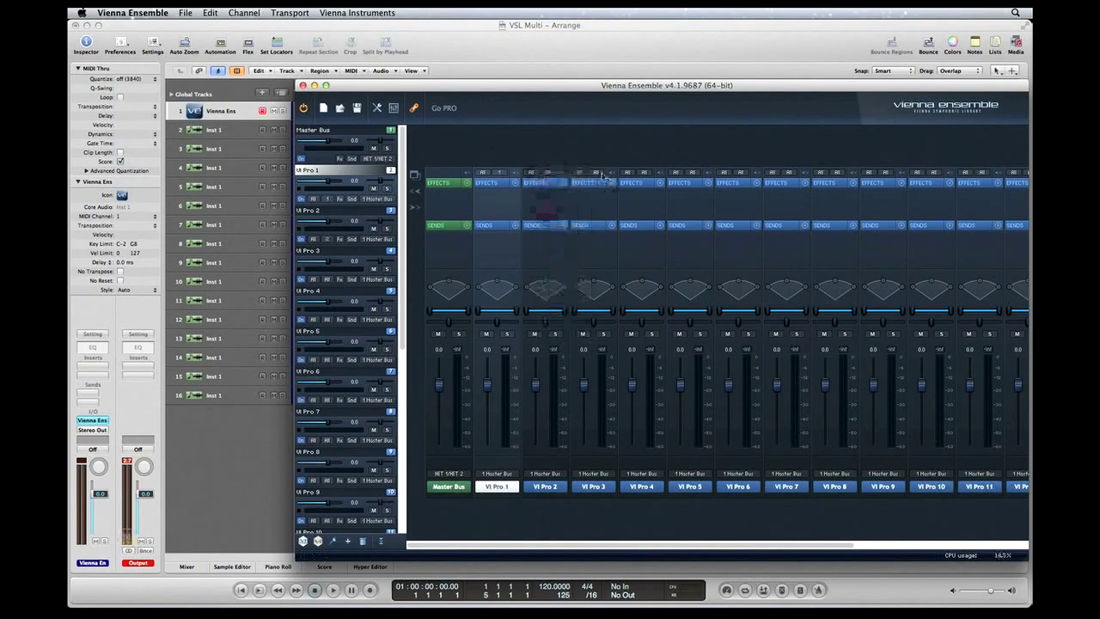
left_click(595, 173)
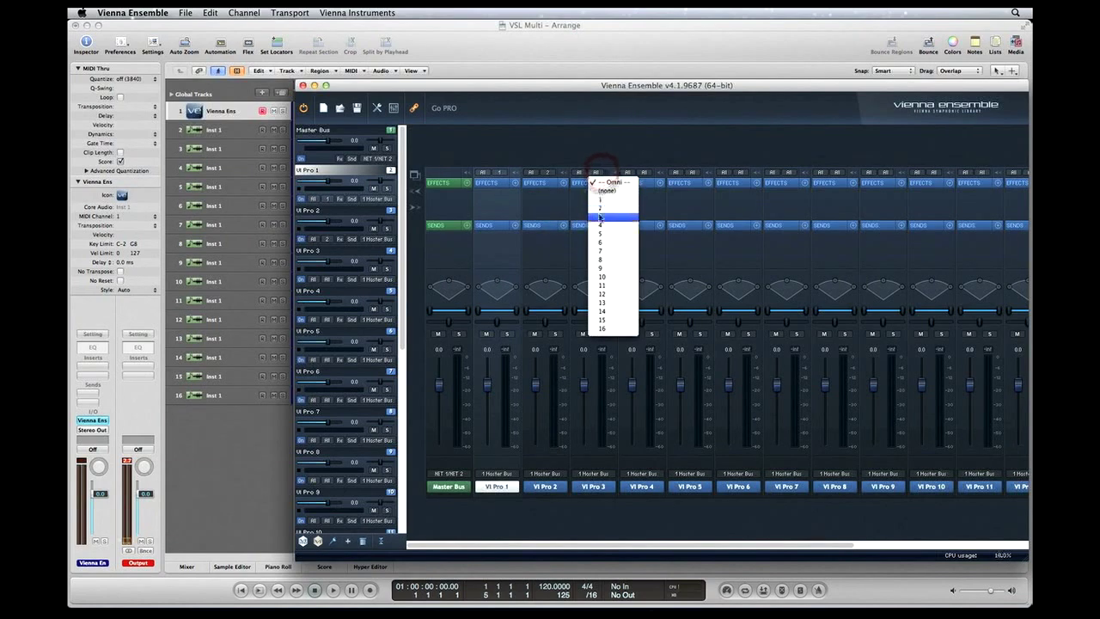
left_click(600, 216)
Set VI Pro 4, 5, 15 and 16 to MIDI channels 4, 5, 15 and 16
left_click(647, 175)
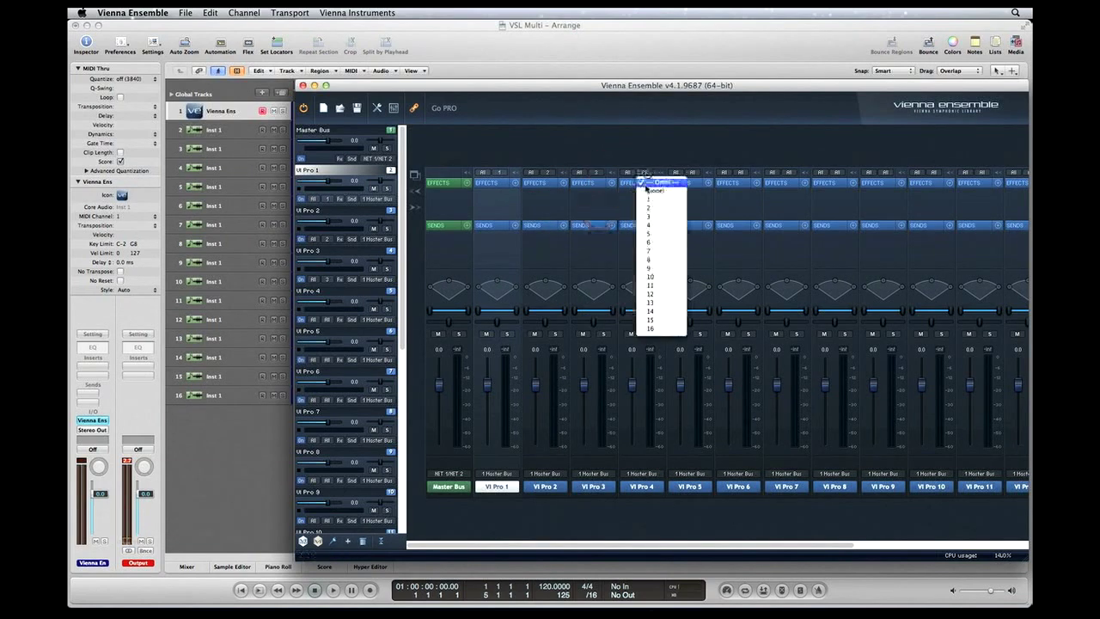
left_click(679, 197)
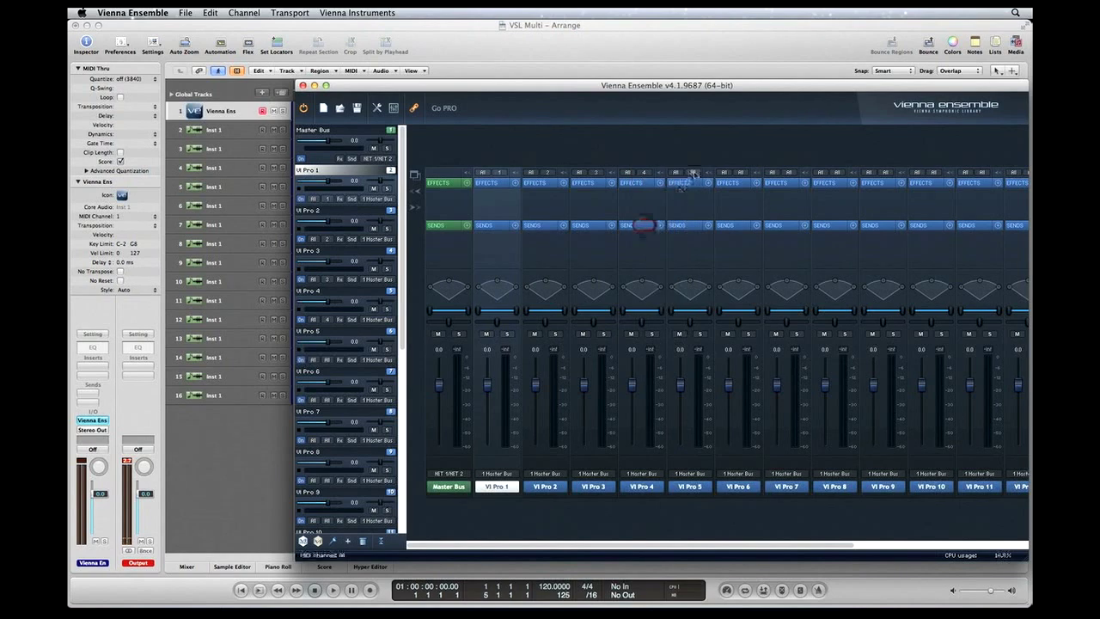
left_click(690, 172)
left_click(940, 173)
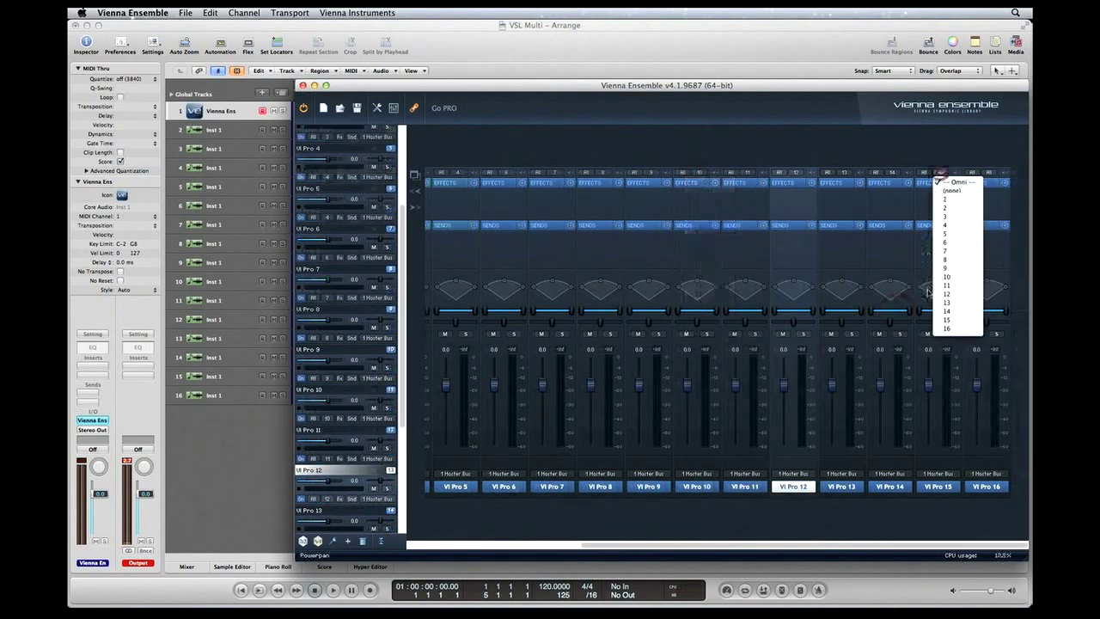
left_click(946, 311)
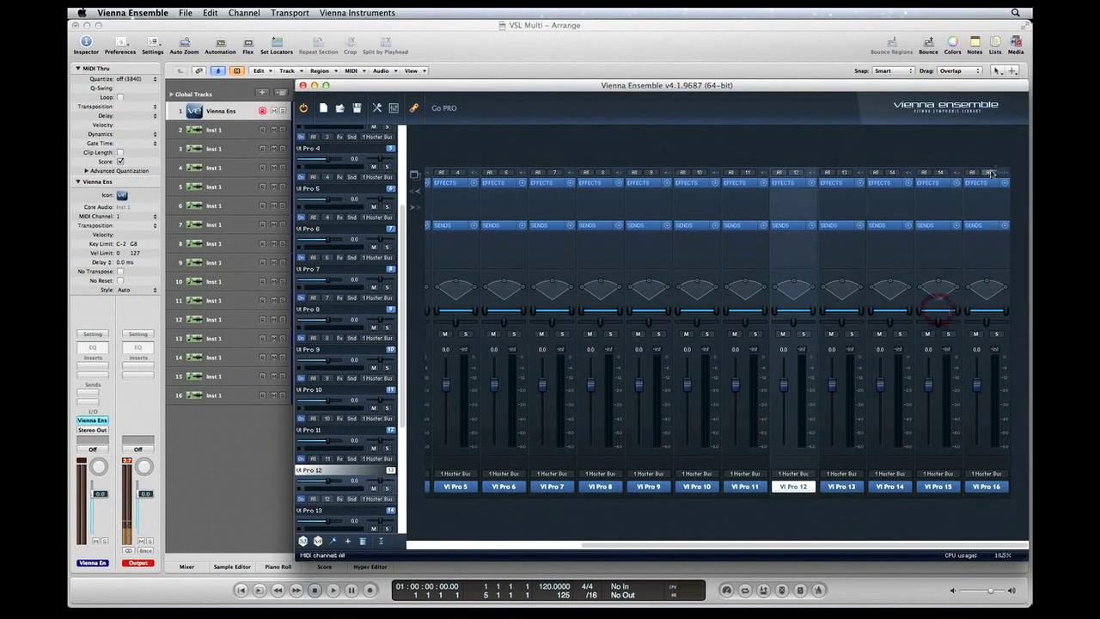
left_click(991, 172)
left_click(998, 325)
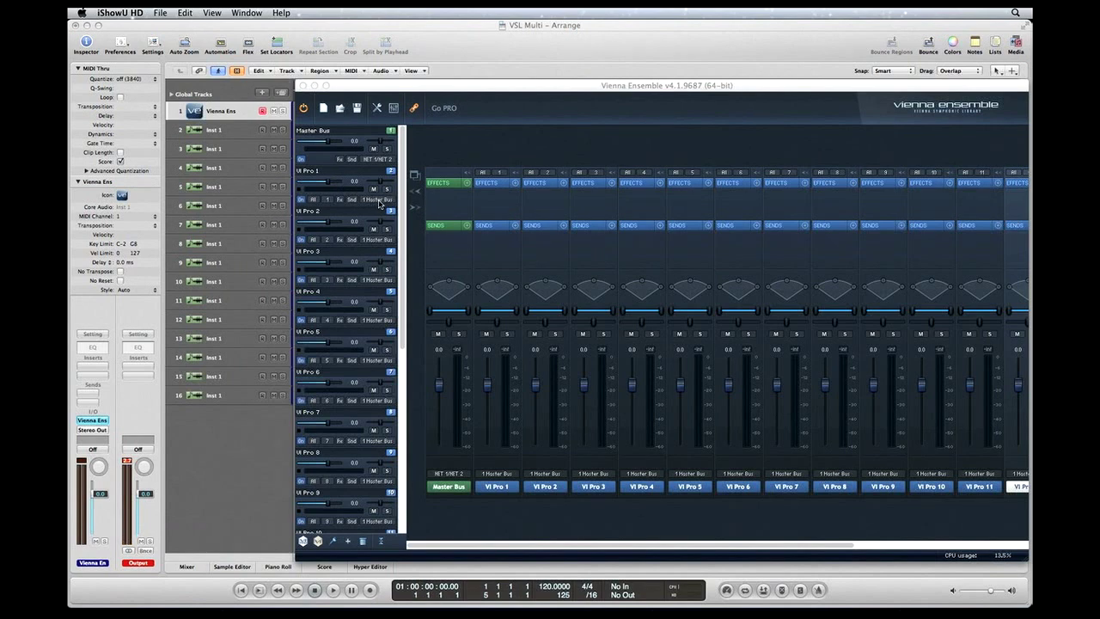
Route VI Pro 1–5 outputs to NET 1/2, NET 3/4, NET 5/6, NET 7/8 and NET 9/10
left_click(379, 204)
left_click(379, 204)
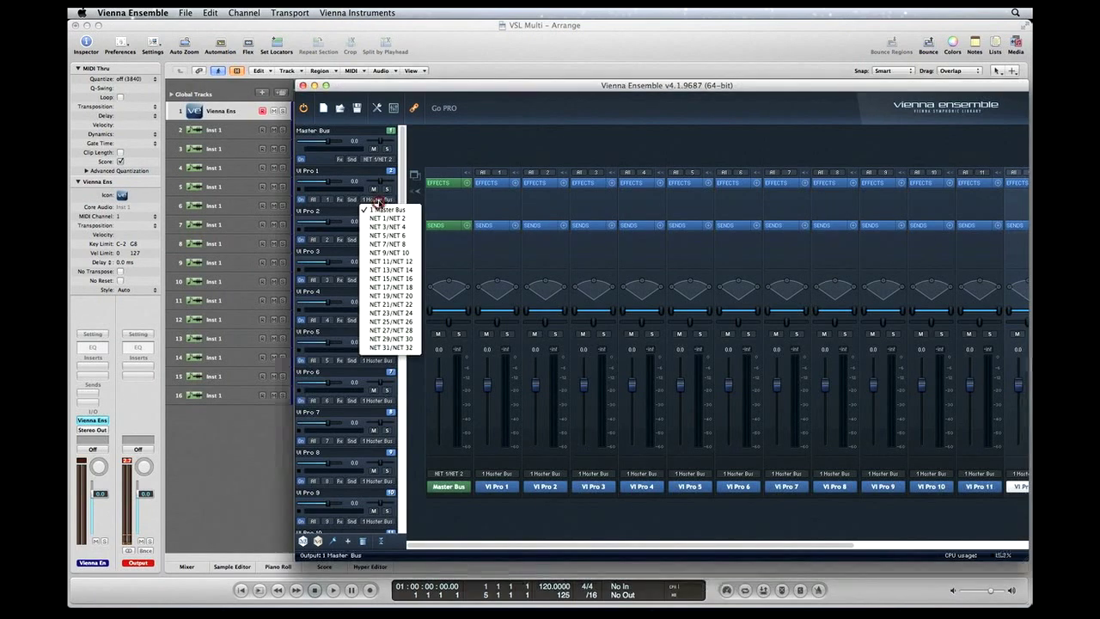
left_click(376, 219)
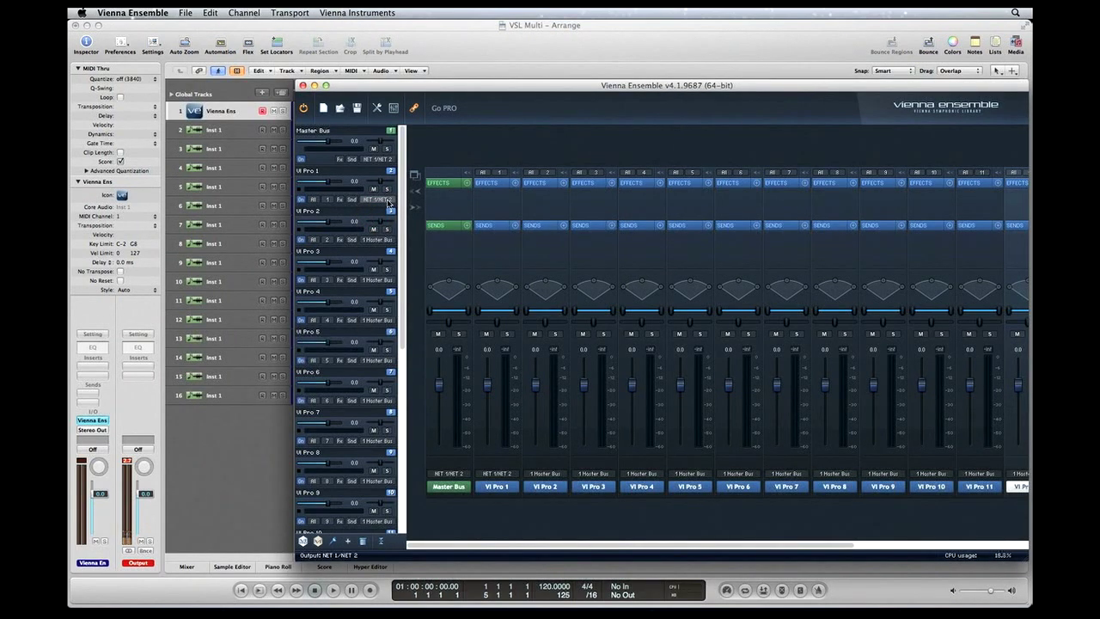
left_click(376, 239)
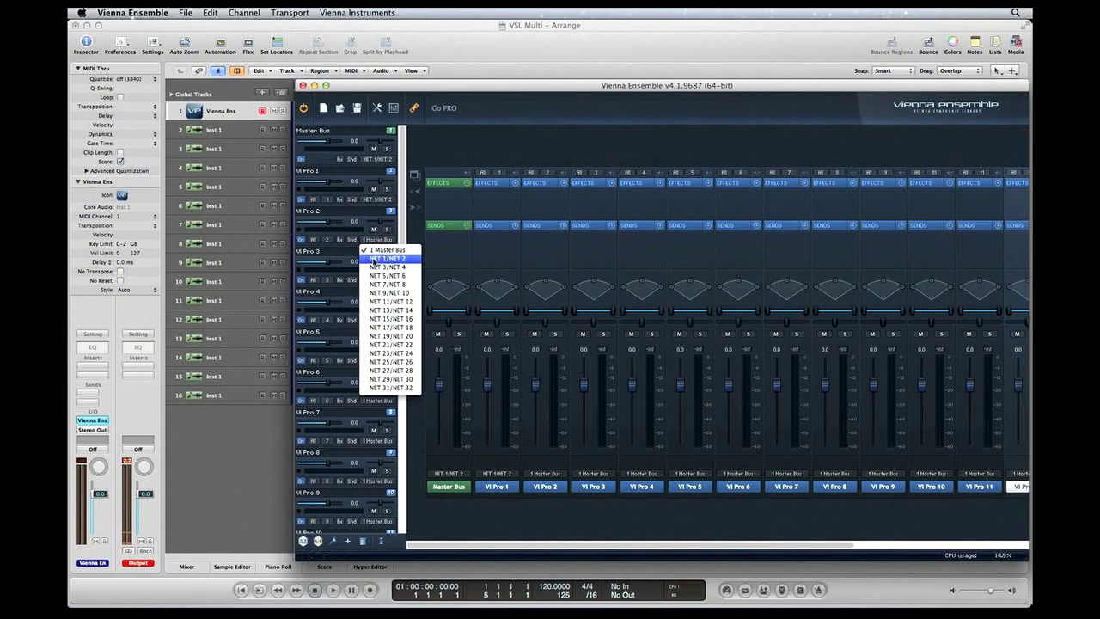
left_click(385, 268)
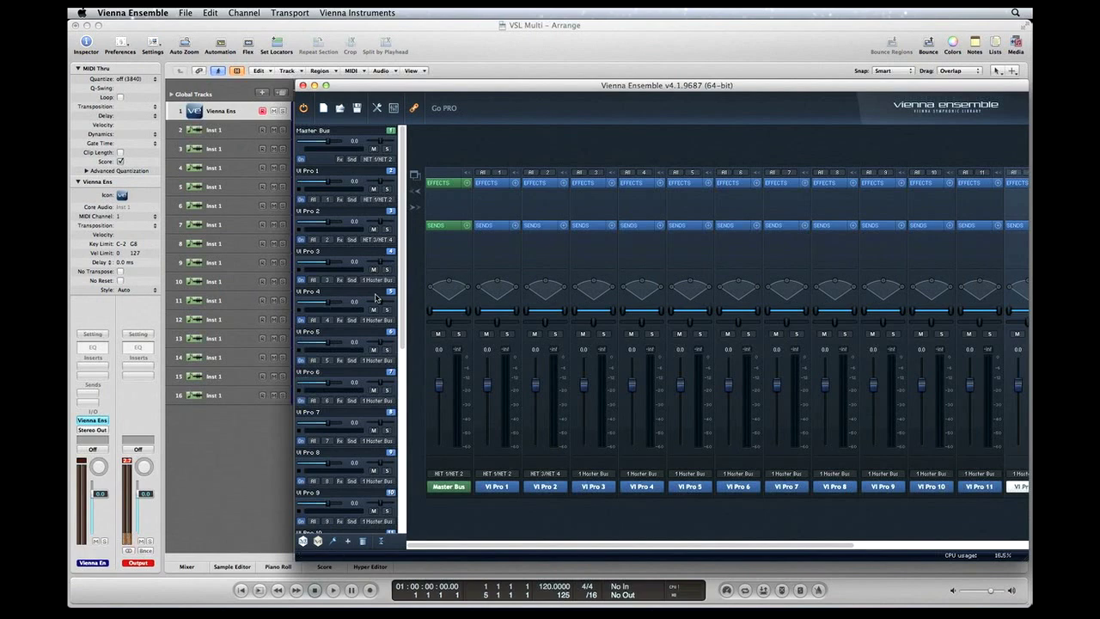
left_click(376, 282)
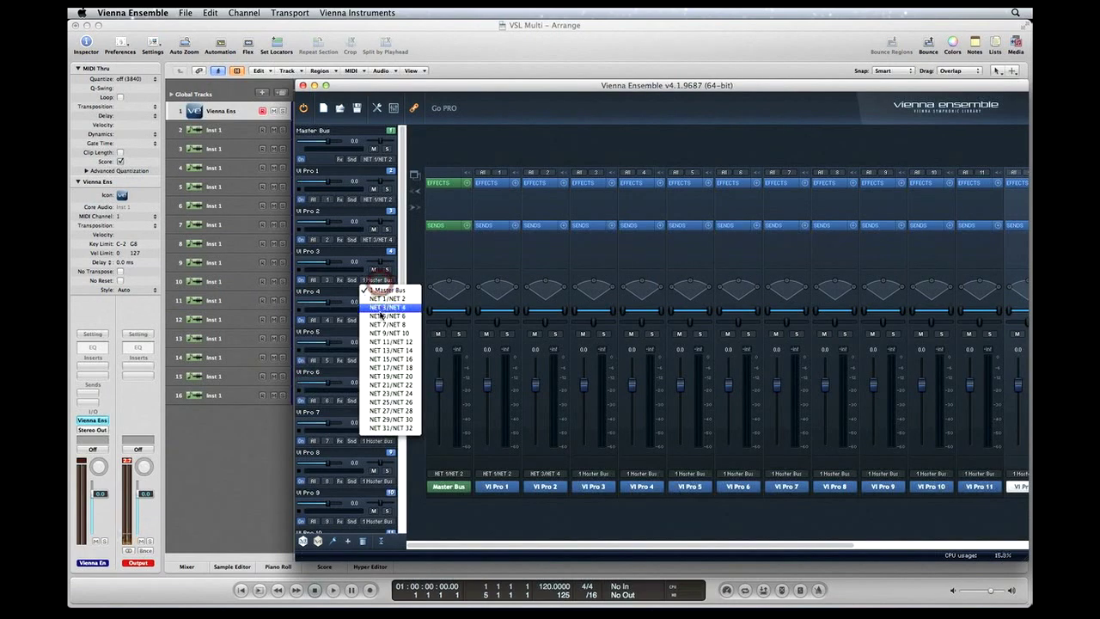
left_click(383, 317)
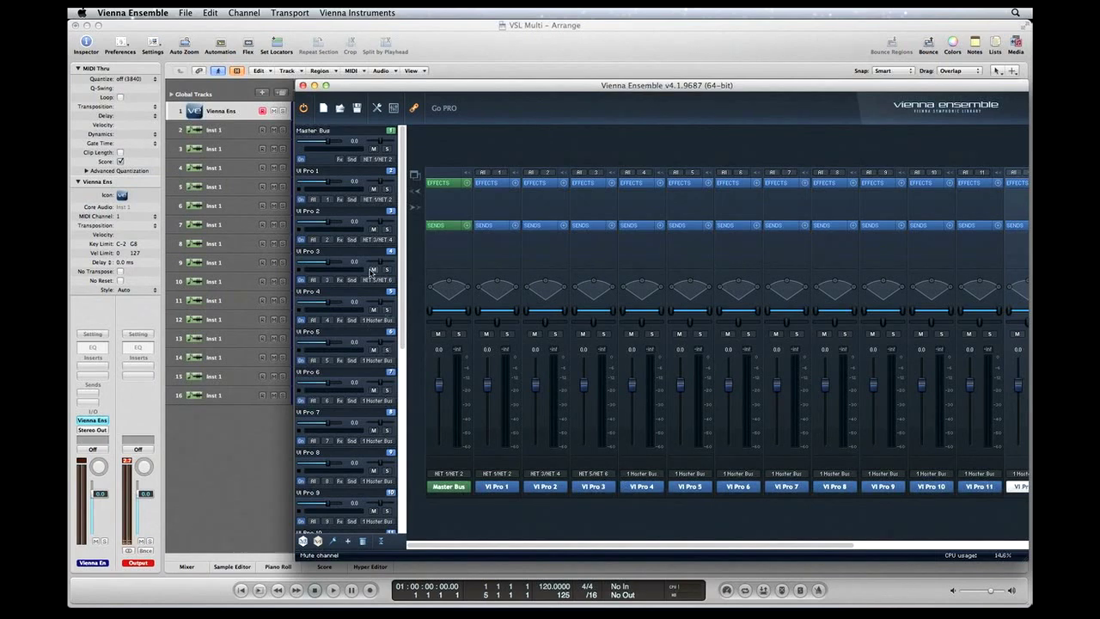
left_click(645, 474)
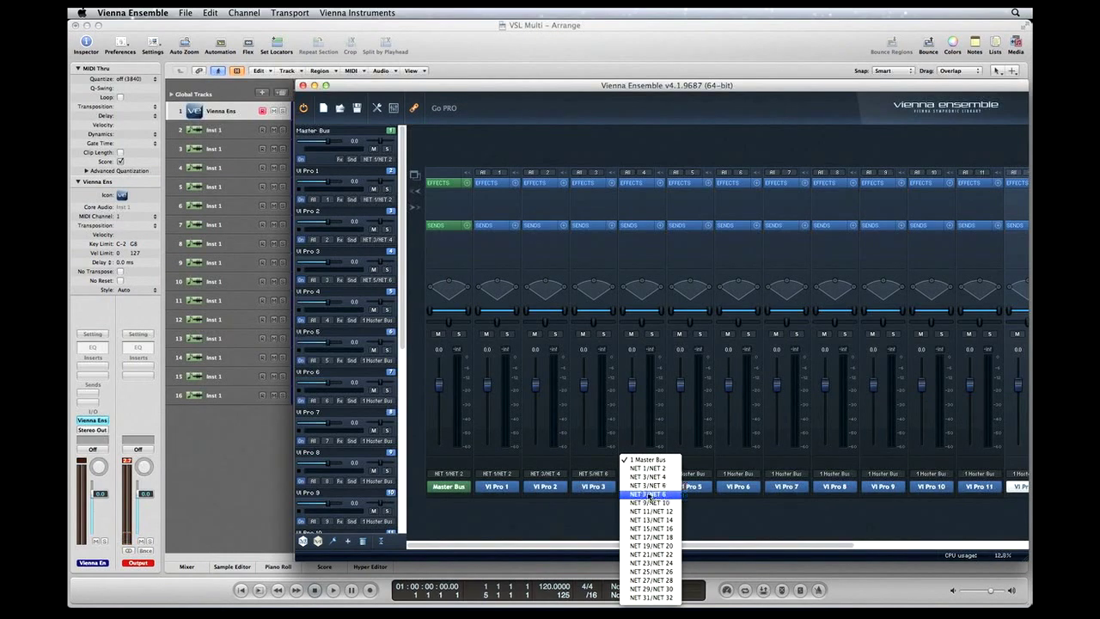
left_click(648, 495)
left_click(685, 474)
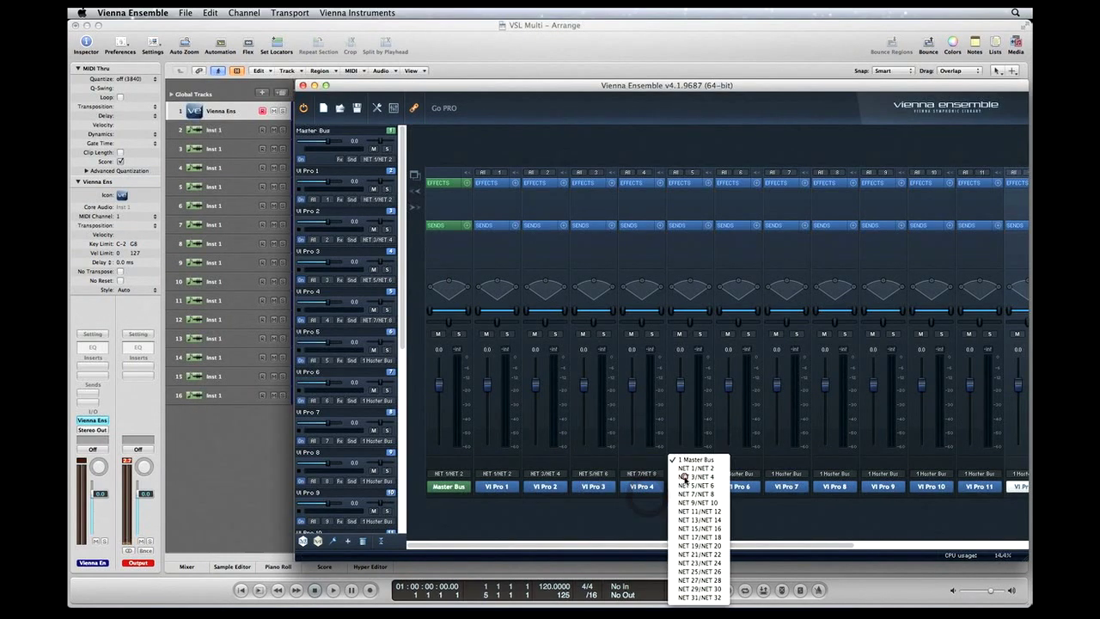
left_click(685, 504)
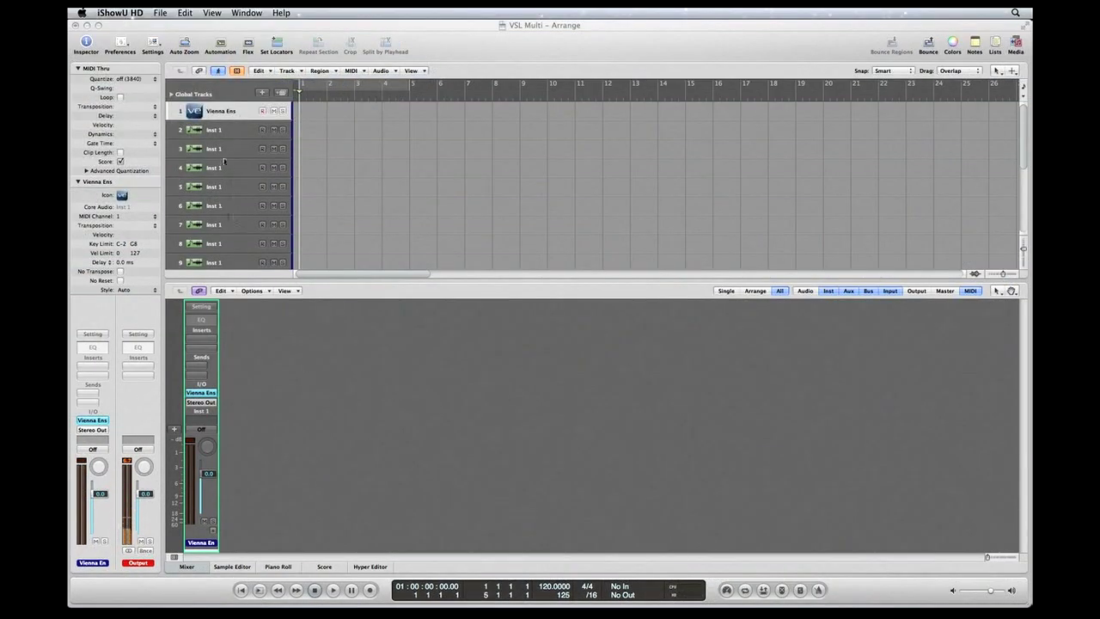
left_click(221, 113)
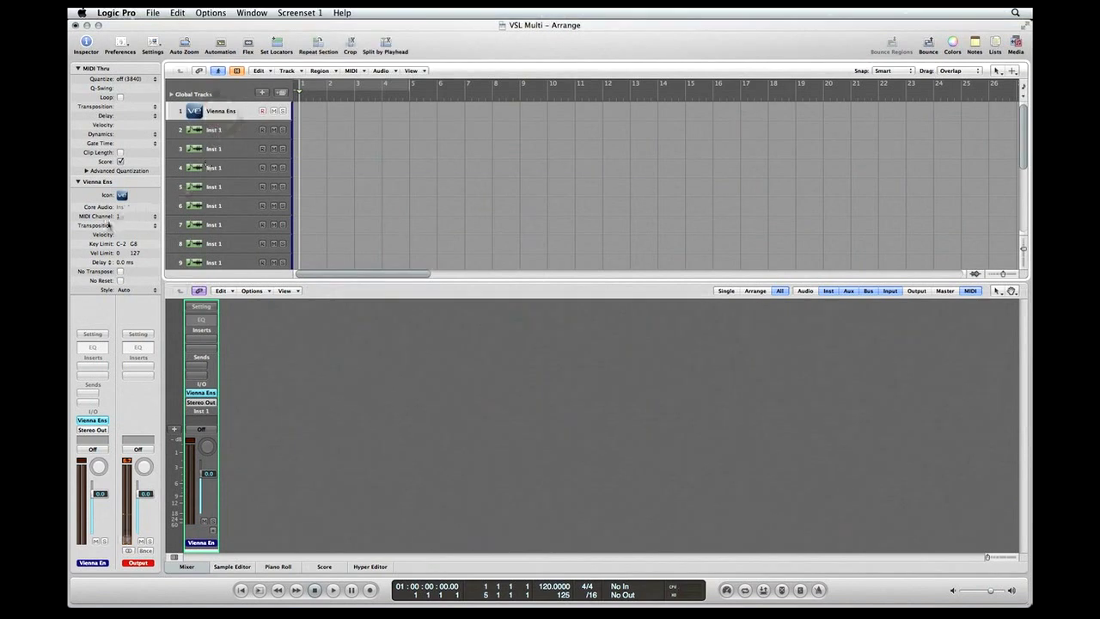
left_click(244, 134)
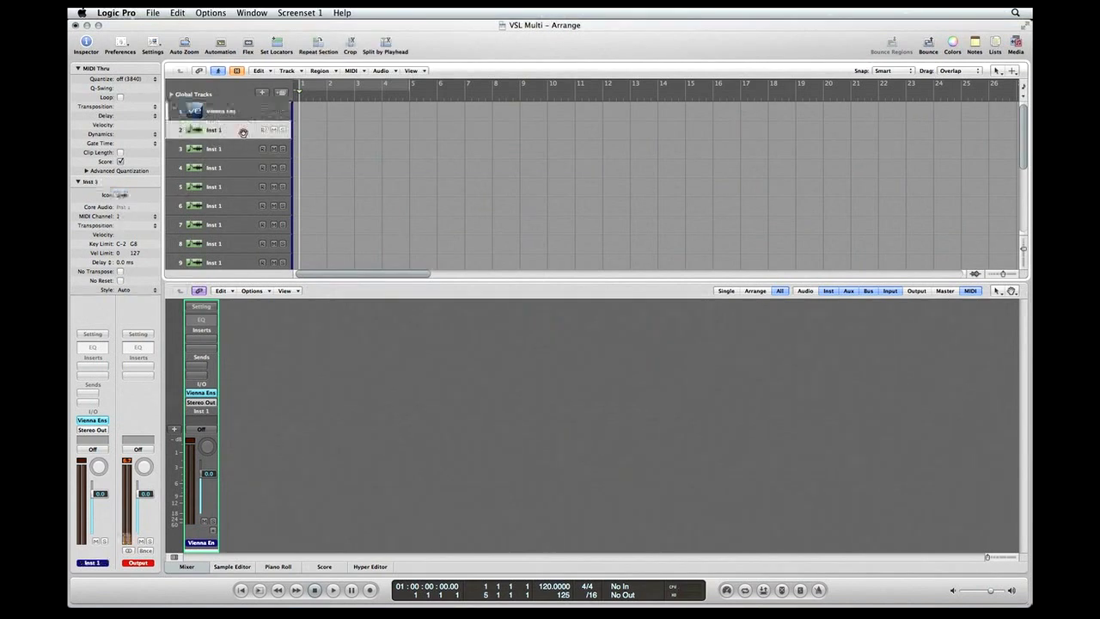
left_click(123, 224)
left_click(240, 148)
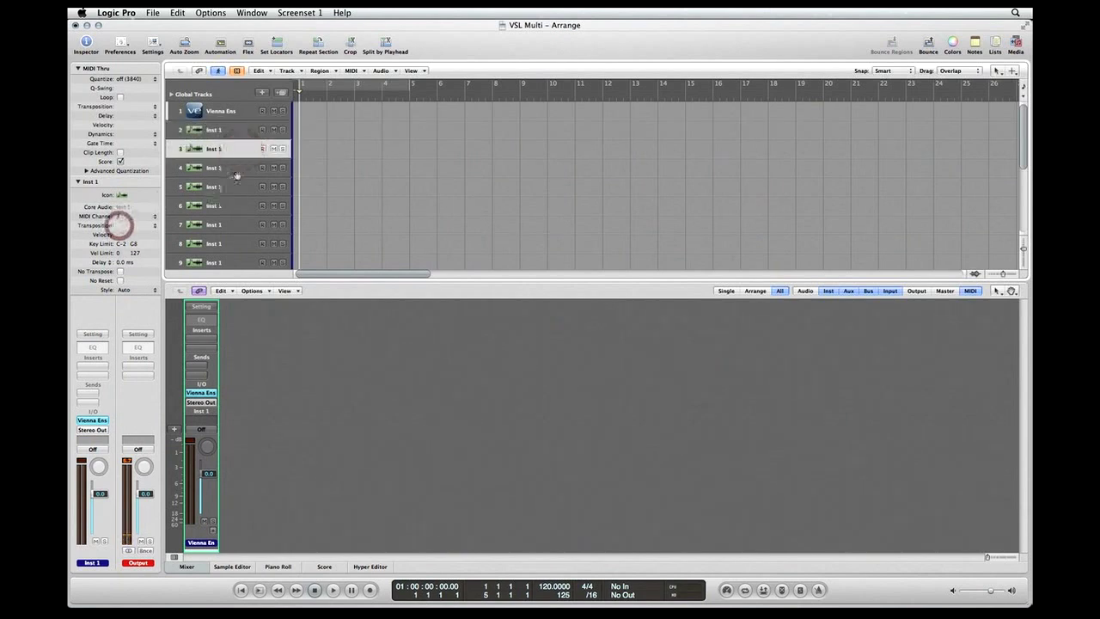
left_click(239, 167)
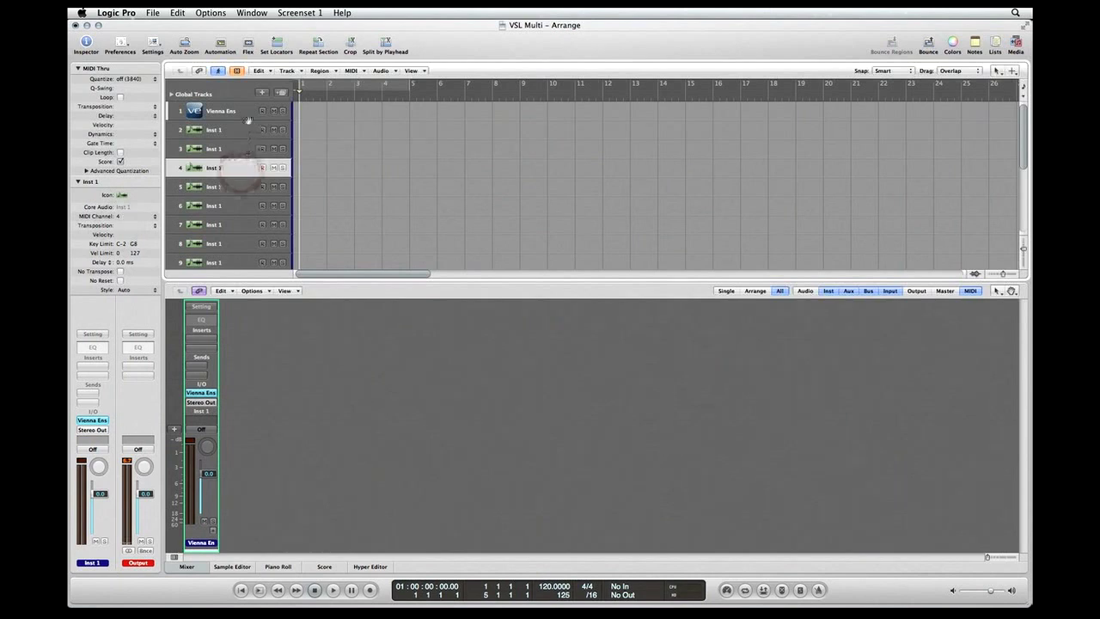
left_click(246, 111)
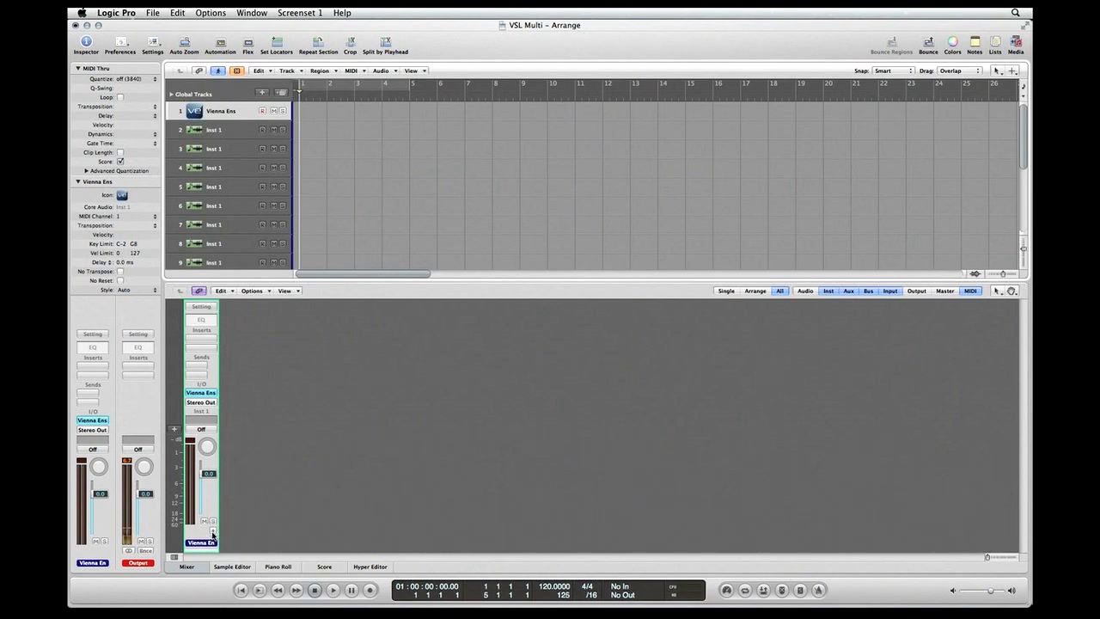
Add fifteen aux strips, Aux 1 through Aux 15, then check Aux 1's input
left_click(213, 533)
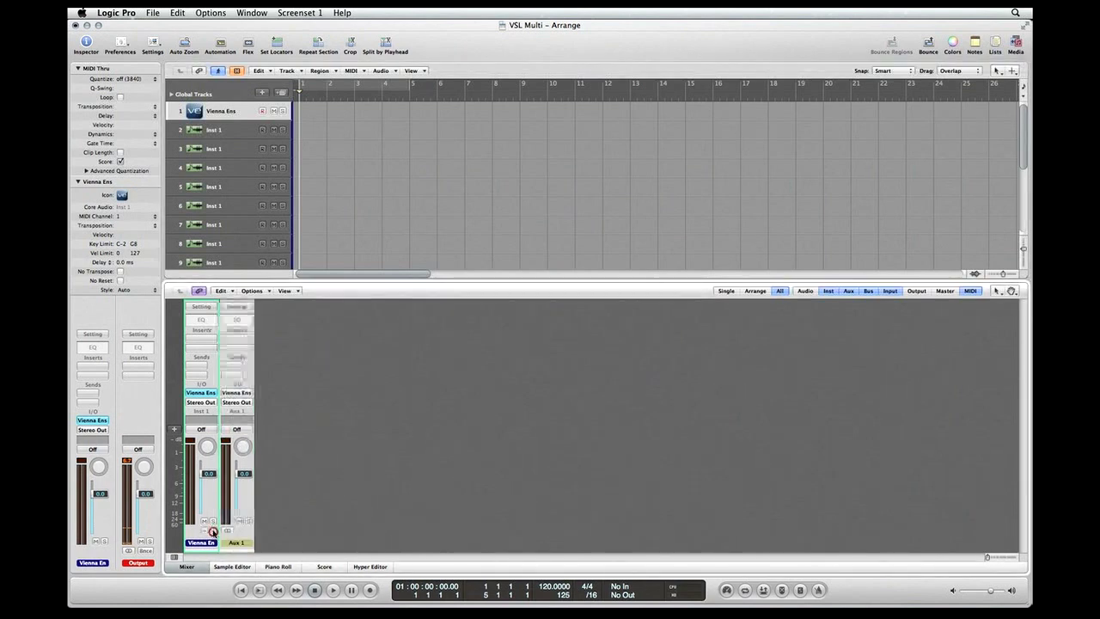
left_click(213, 533)
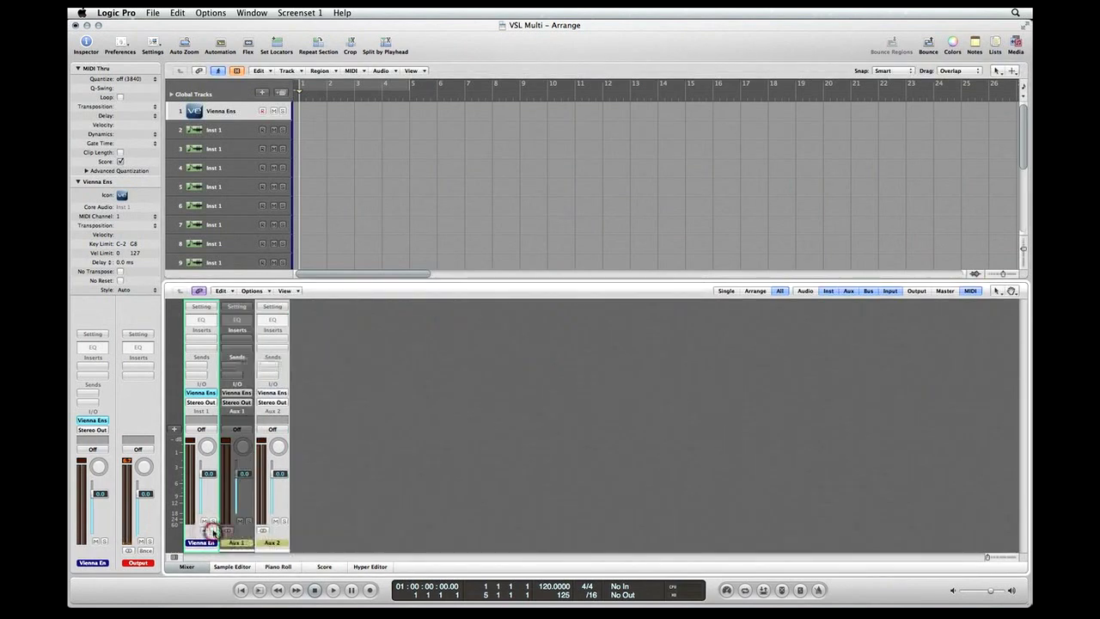
left_click(213, 533)
left_click(213, 533)
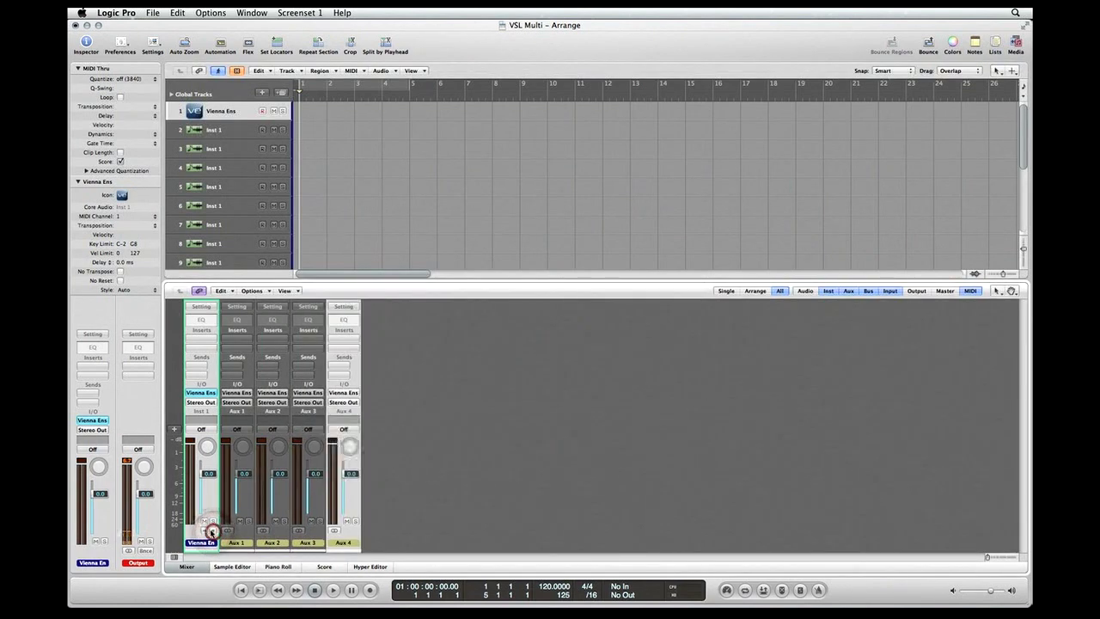
left_click(213, 533)
left_click(213, 533)
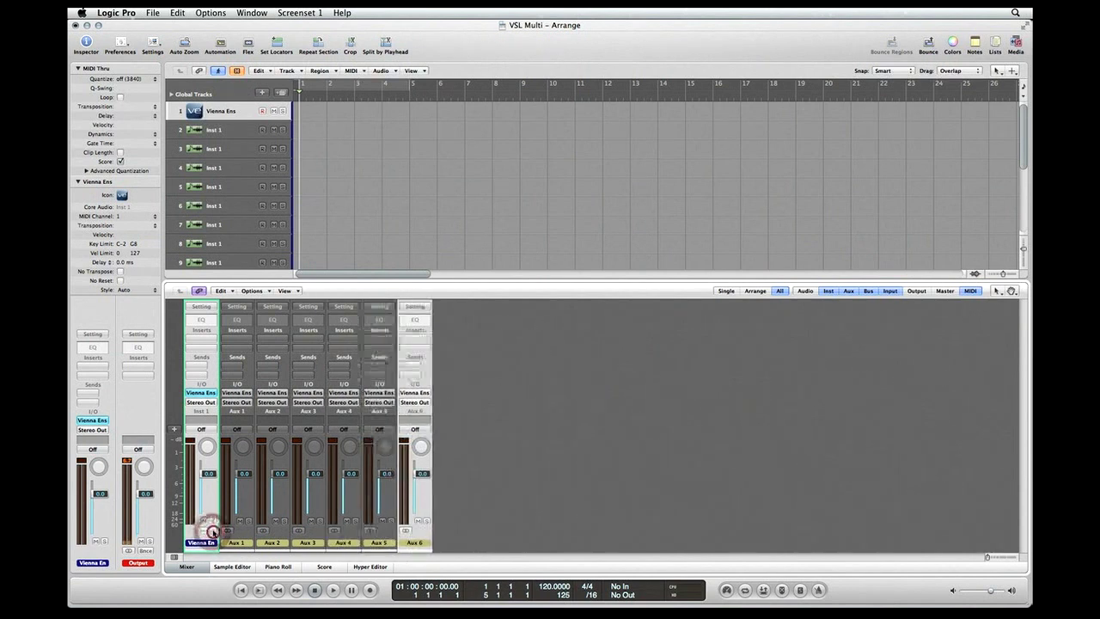
left_click(214, 533)
left_click(213, 532)
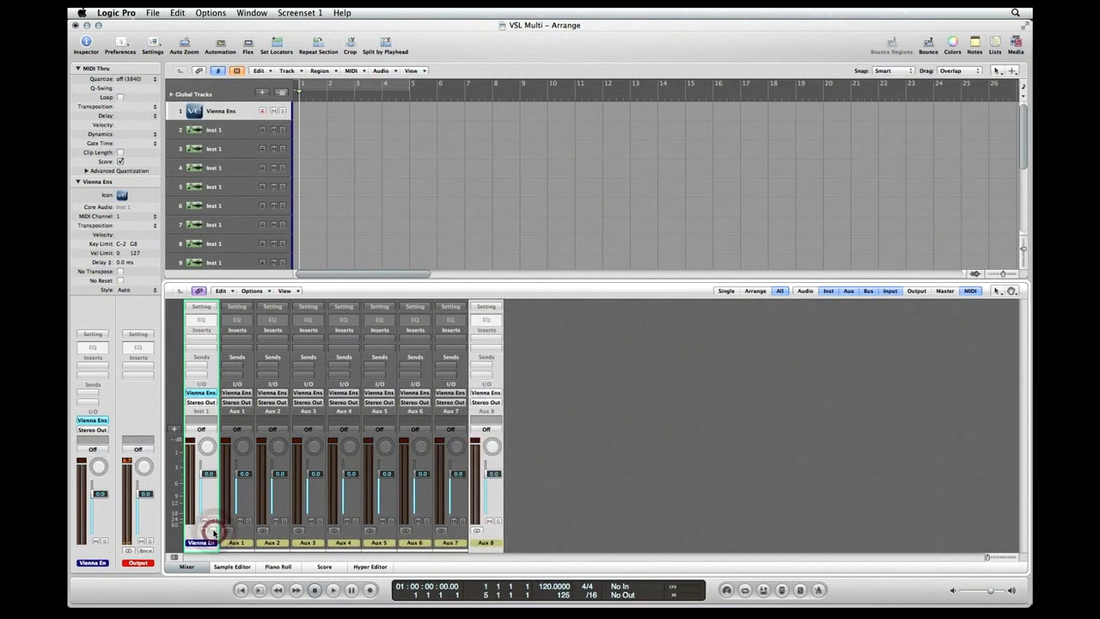
left_click(213, 533)
left_click(213, 533)
left_click(214, 533)
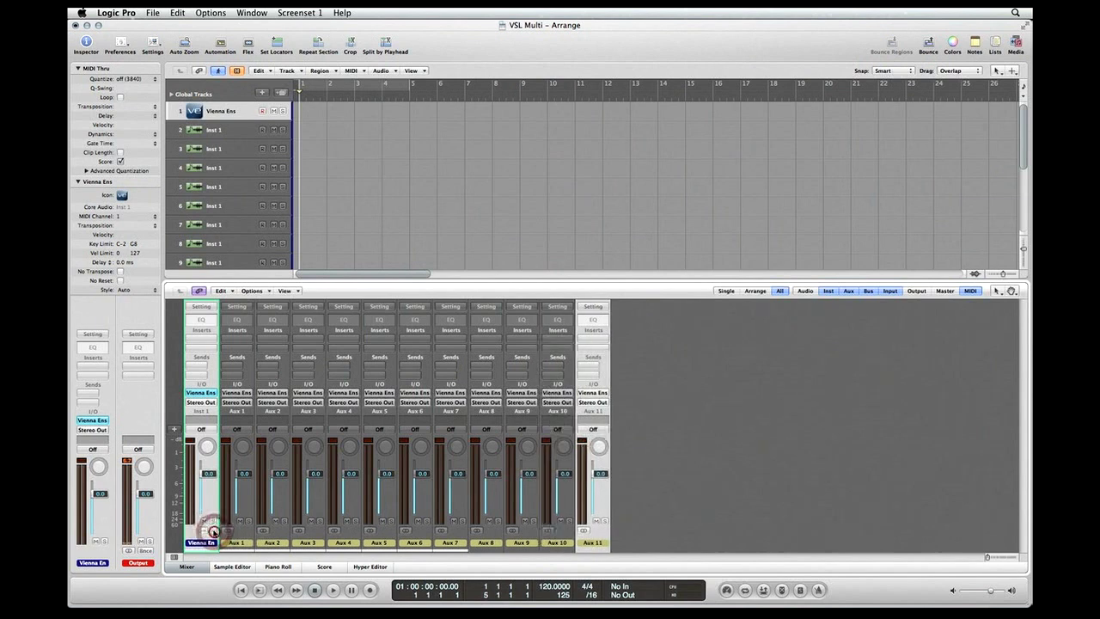
left_click(213, 533)
left_click(213, 533)
left_click(213, 533)
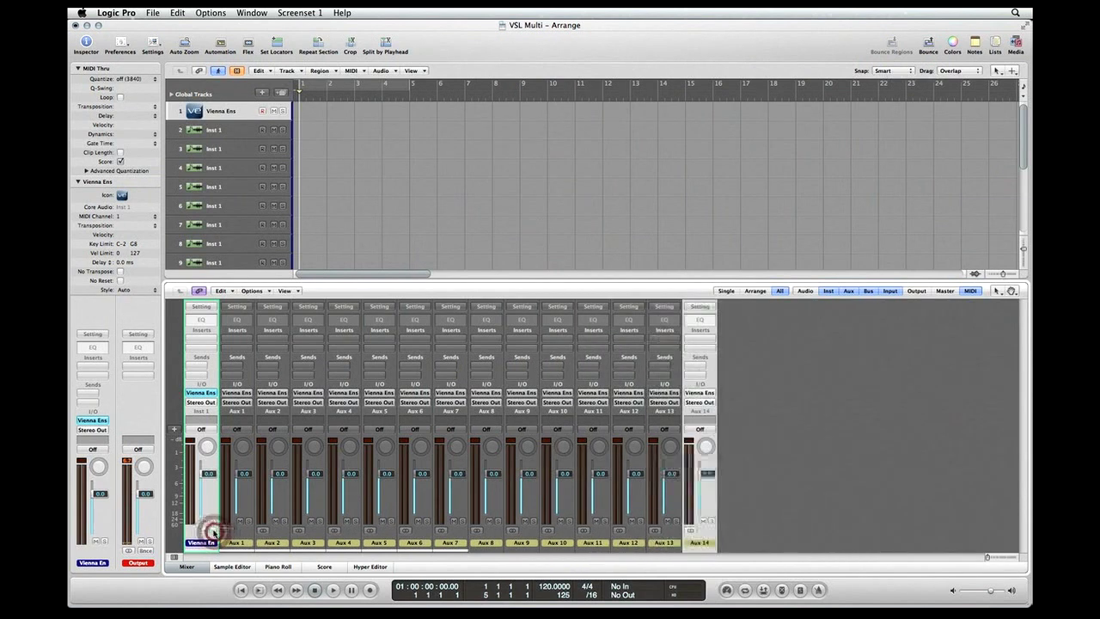
left_click(213, 533)
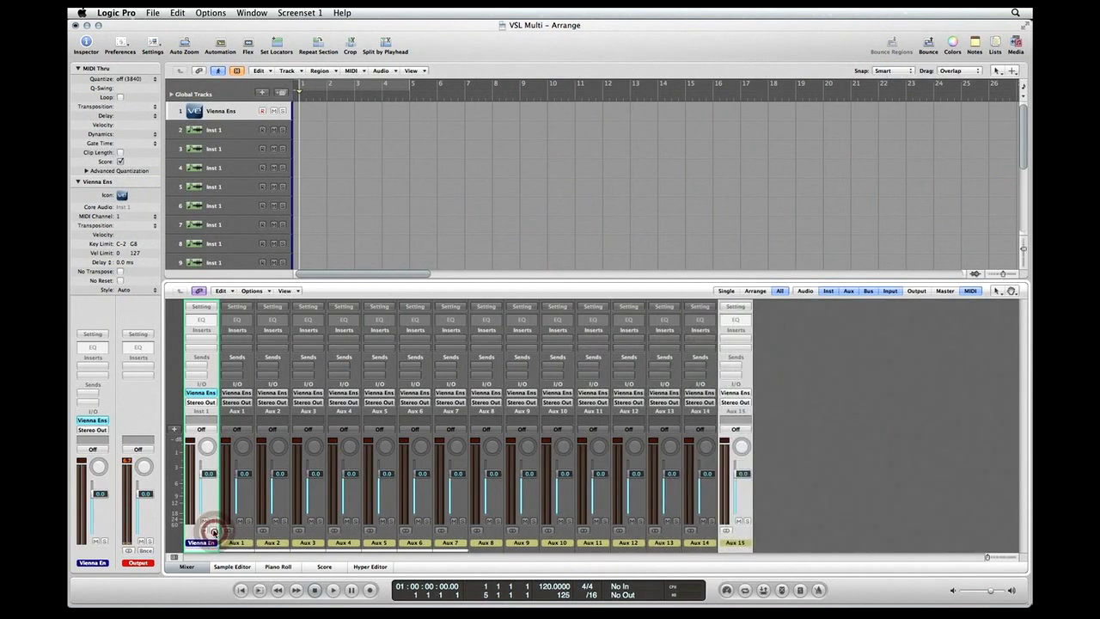
left_click(236, 393)
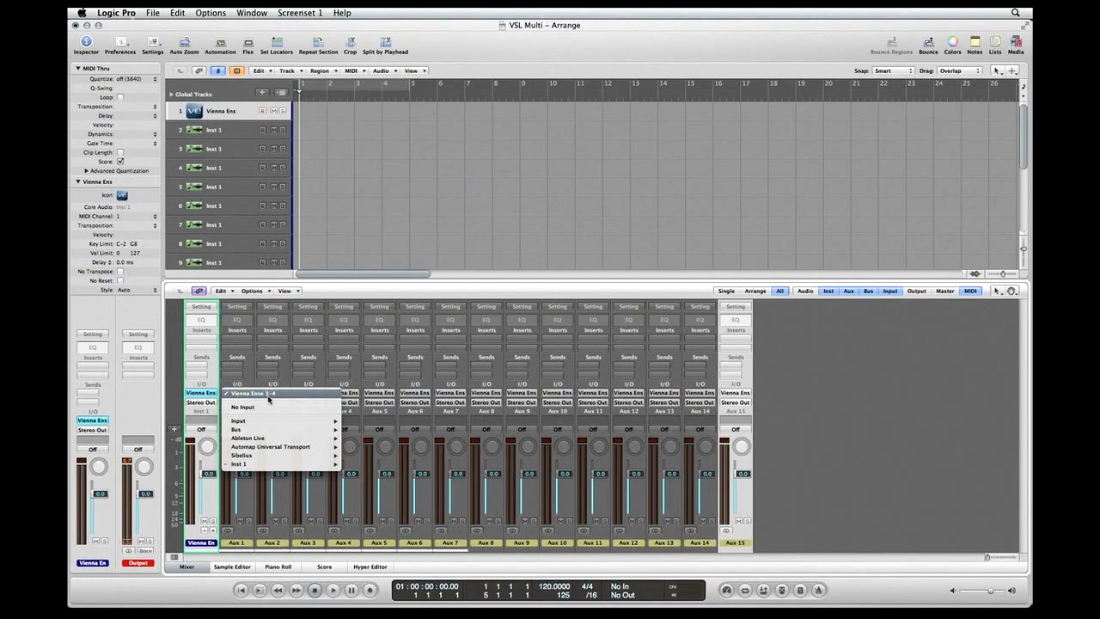
Inspect the Vienna Ensemble inputs feeding Aux 1, Aux 2 and Aux 3, leaving them unchanged
left_click(268, 394)
left_click(277, 397)
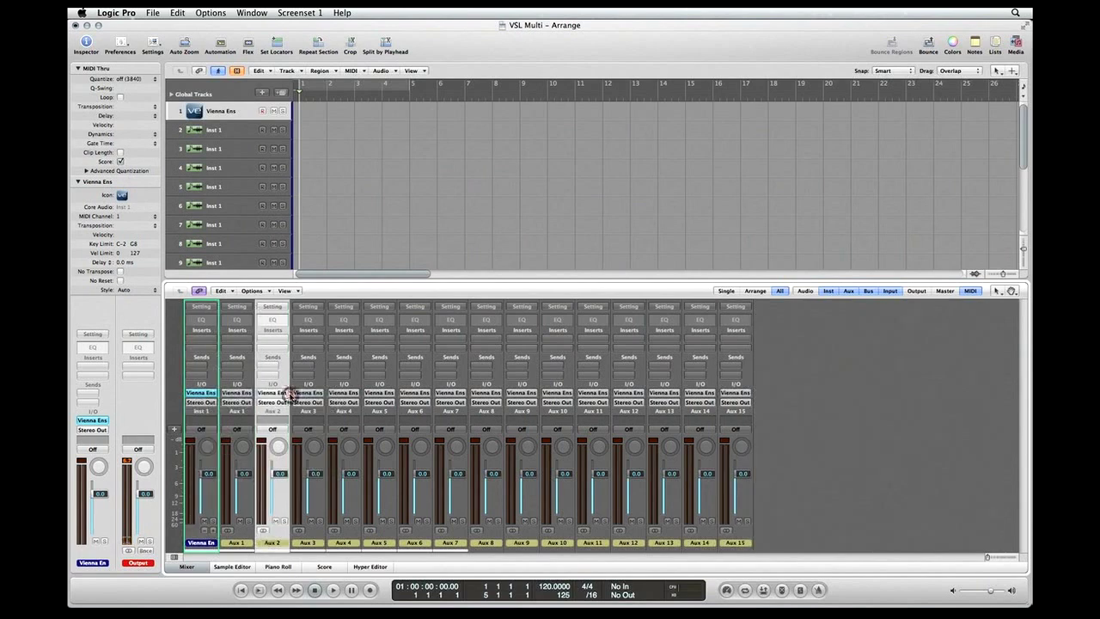
left_click(278, 398)
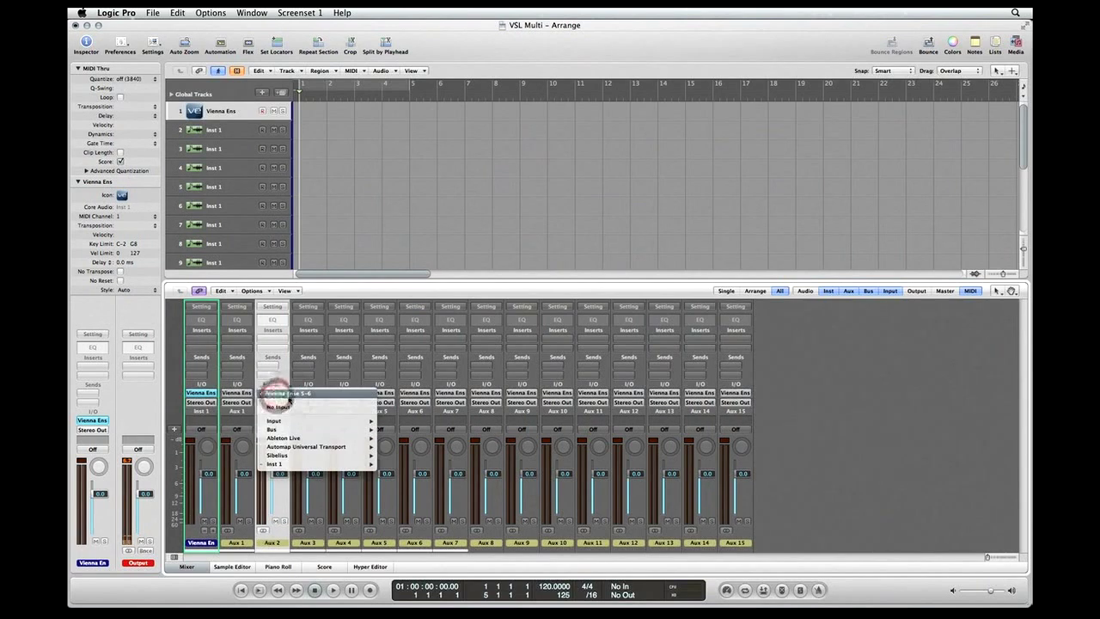
left_click(301, 398)
left_click(301, 397)
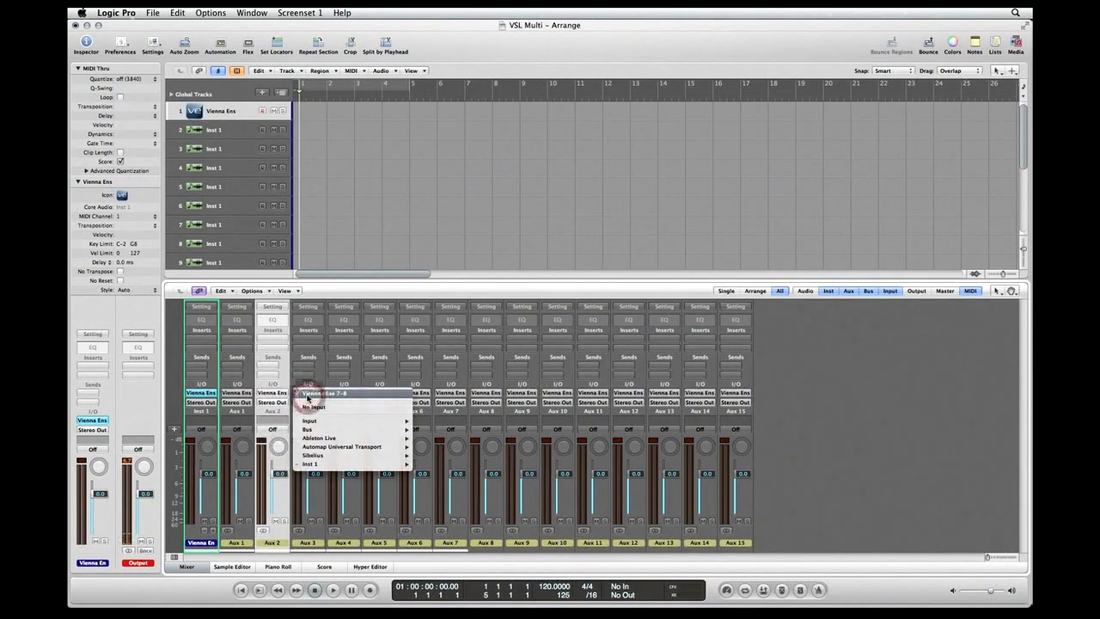
left_click(329, 396)
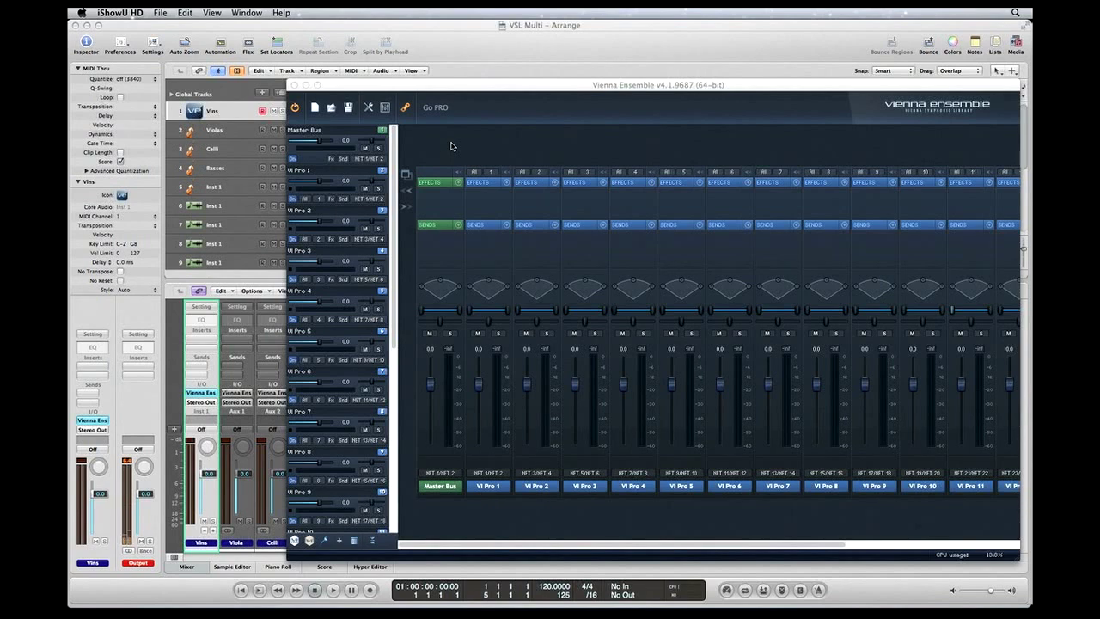
Load the appassionata violins L1 VI-20 Articulation Combi into VI Pro 1
left_click(320, 176)
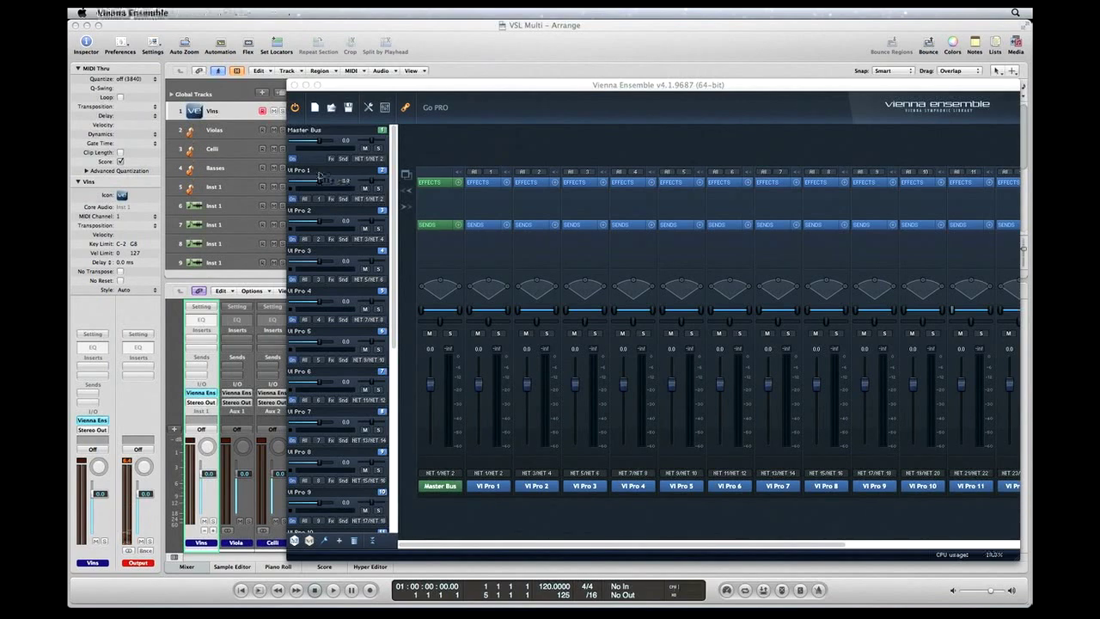
left_click(320, 176)
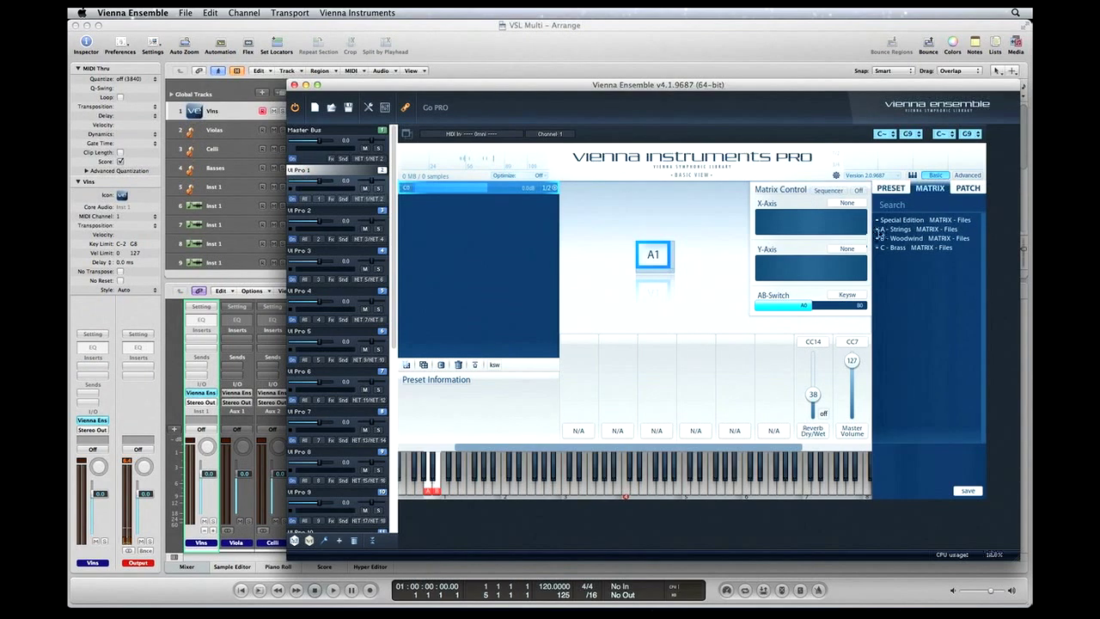
left_click(878, 229)
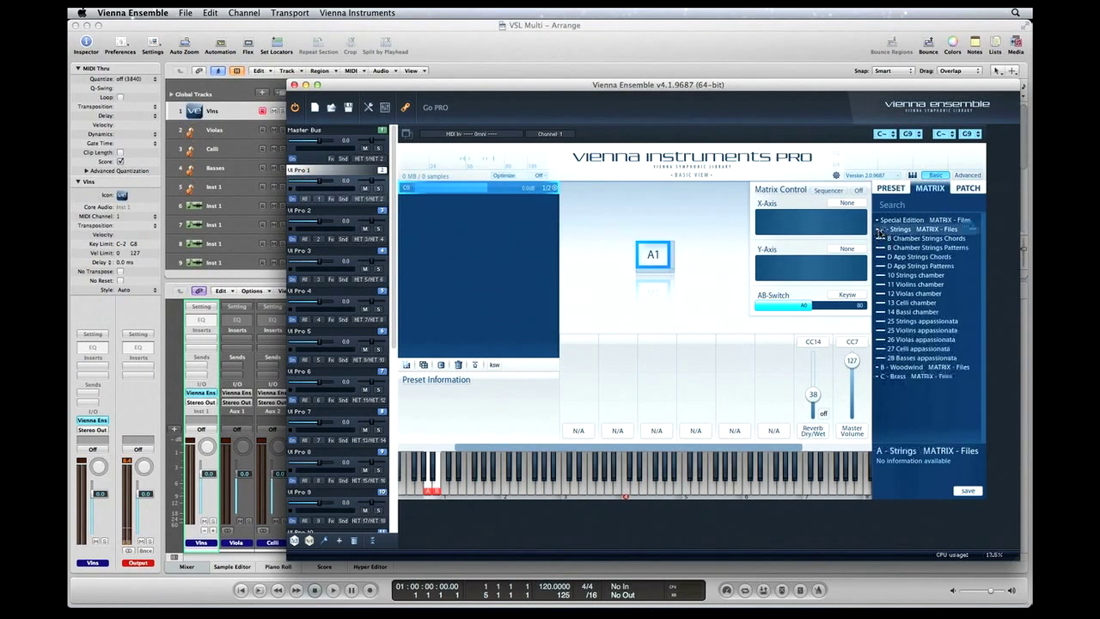
left_click(880, 322)
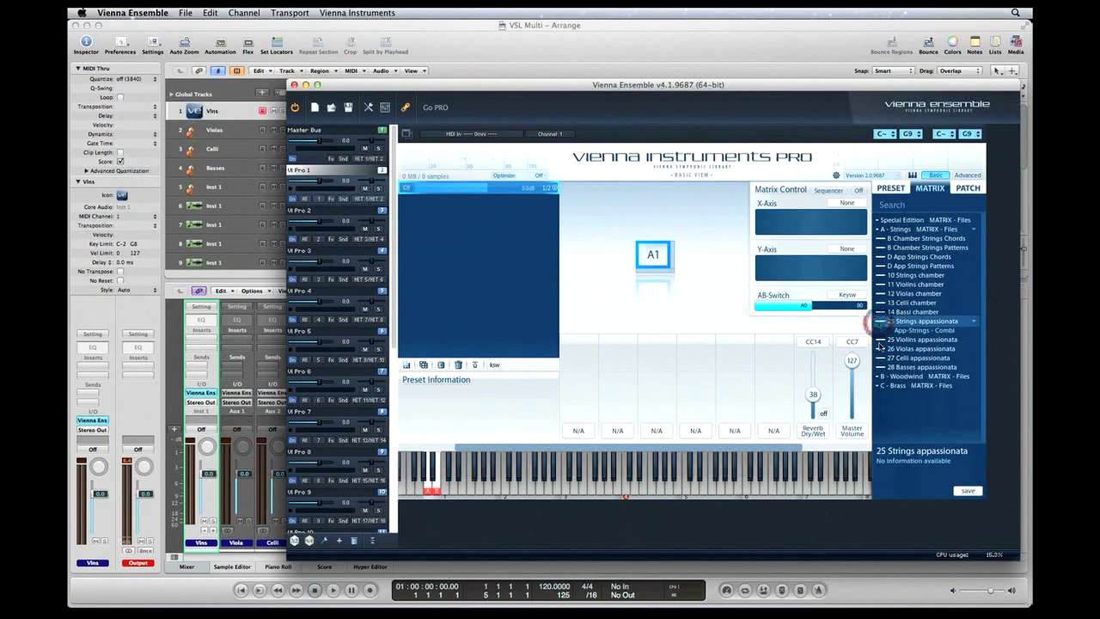
left_click(882, 341)
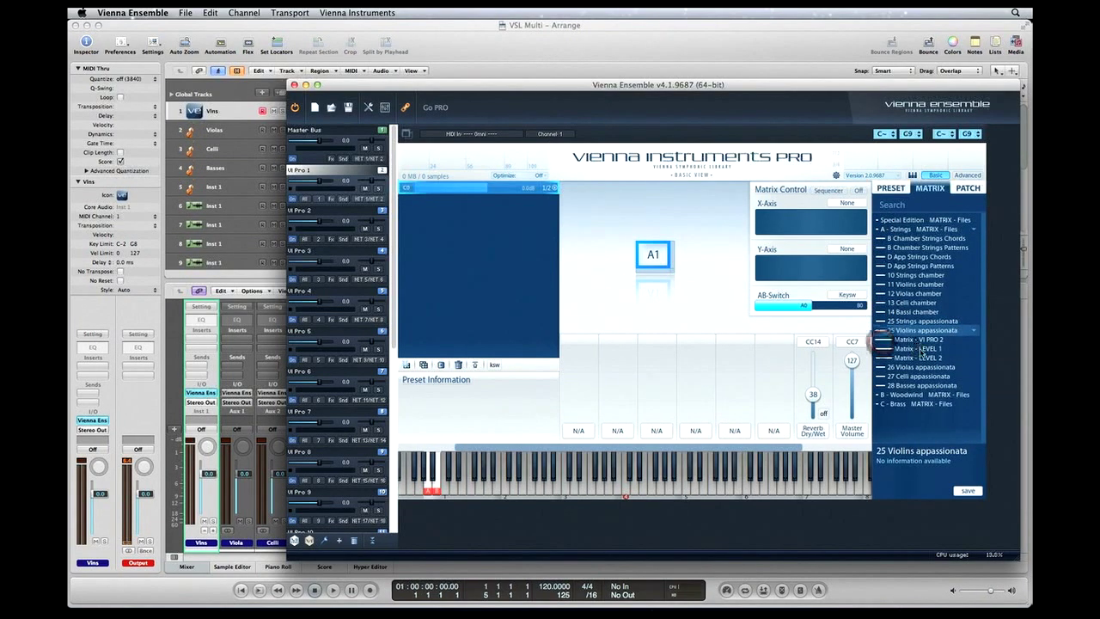
left_click(922, 350)
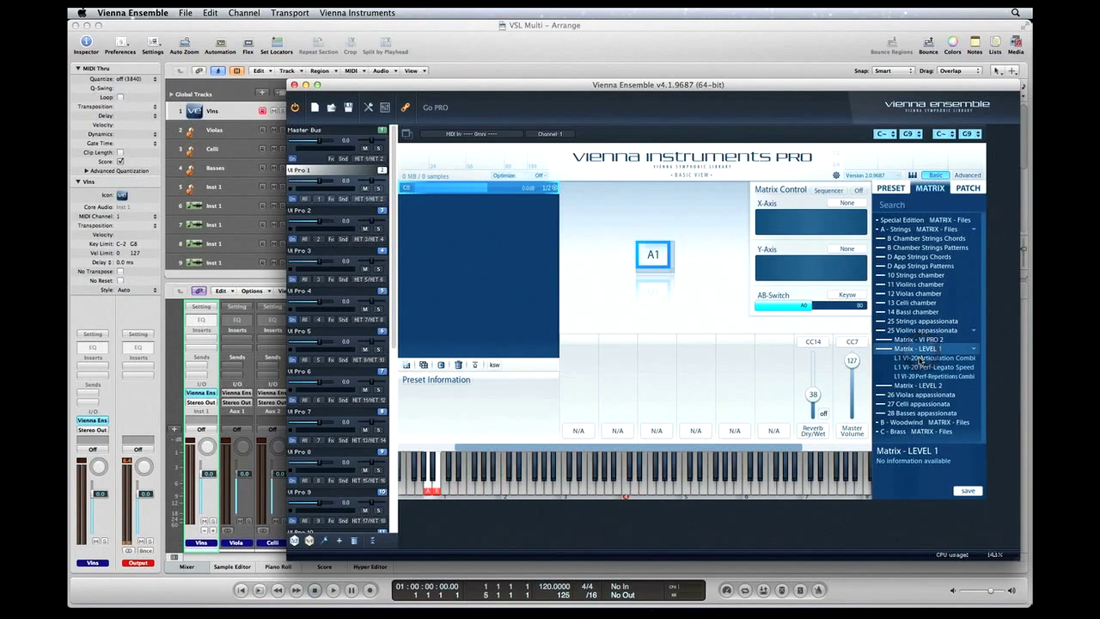
left_click_drag(924, 358, 514, 240)
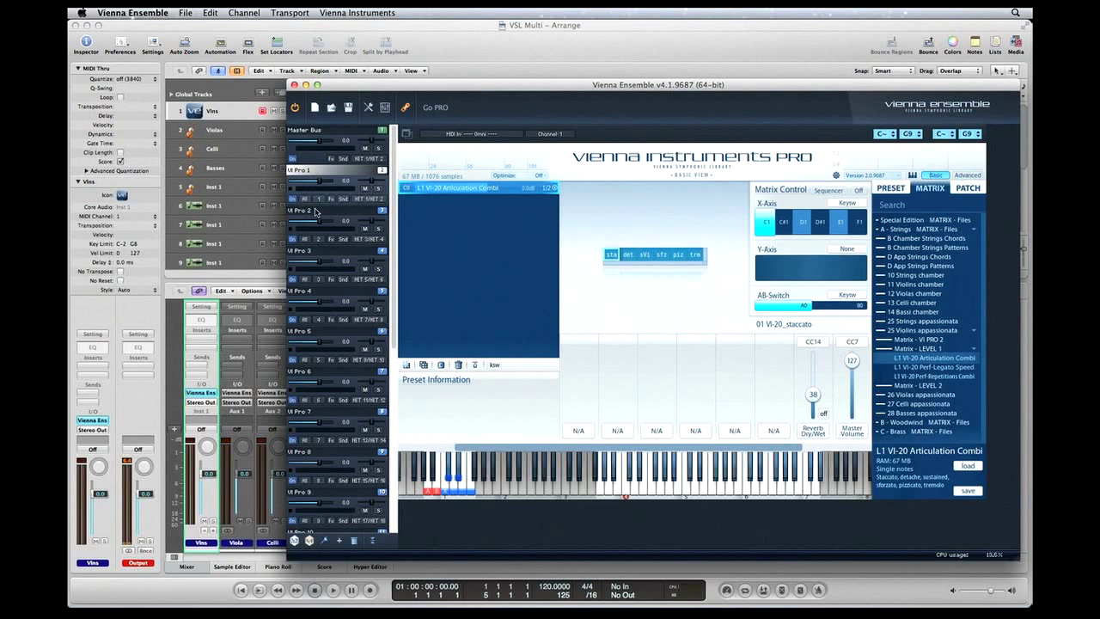
Load the appassionata violas L1 VA-14 Articulation Combi into VI Pro 2
left_click(315, 211)
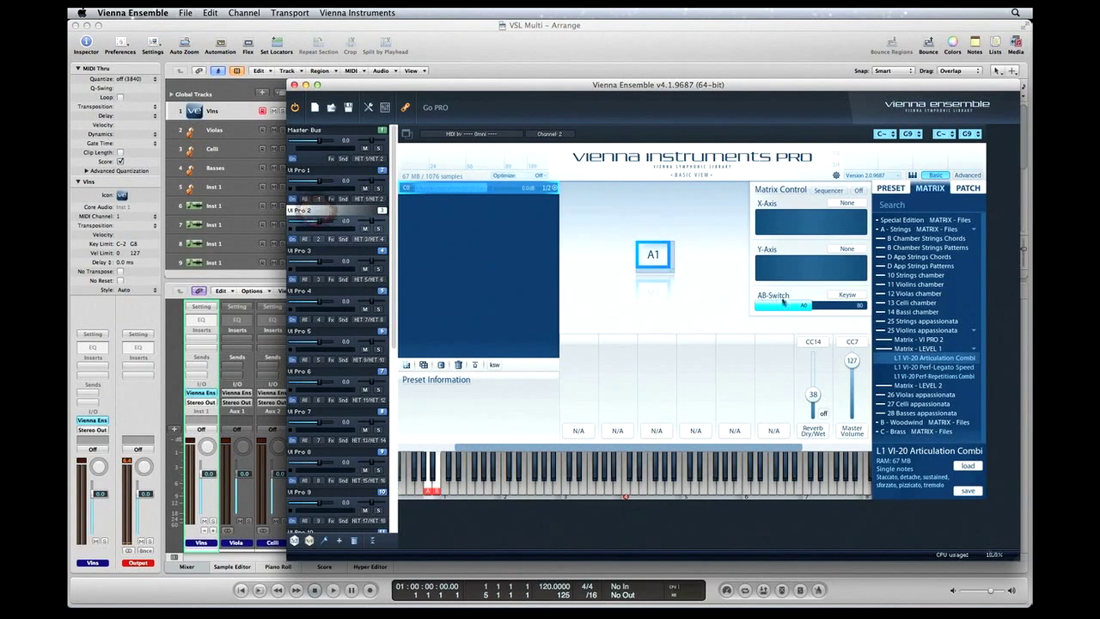
left_click(882, 396)
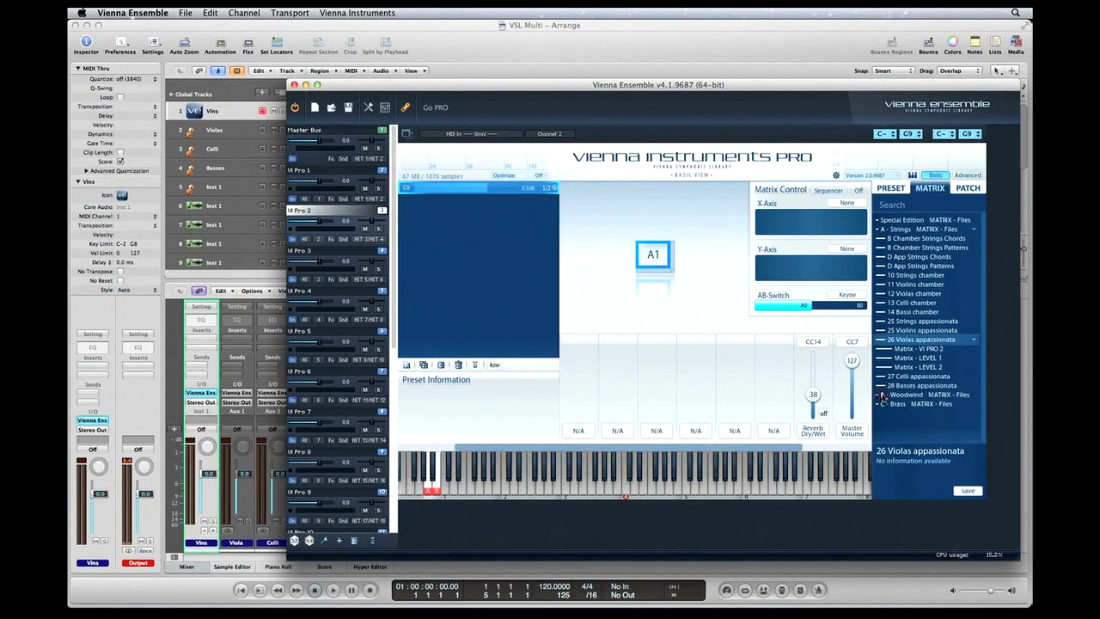
left_click(909, 358)
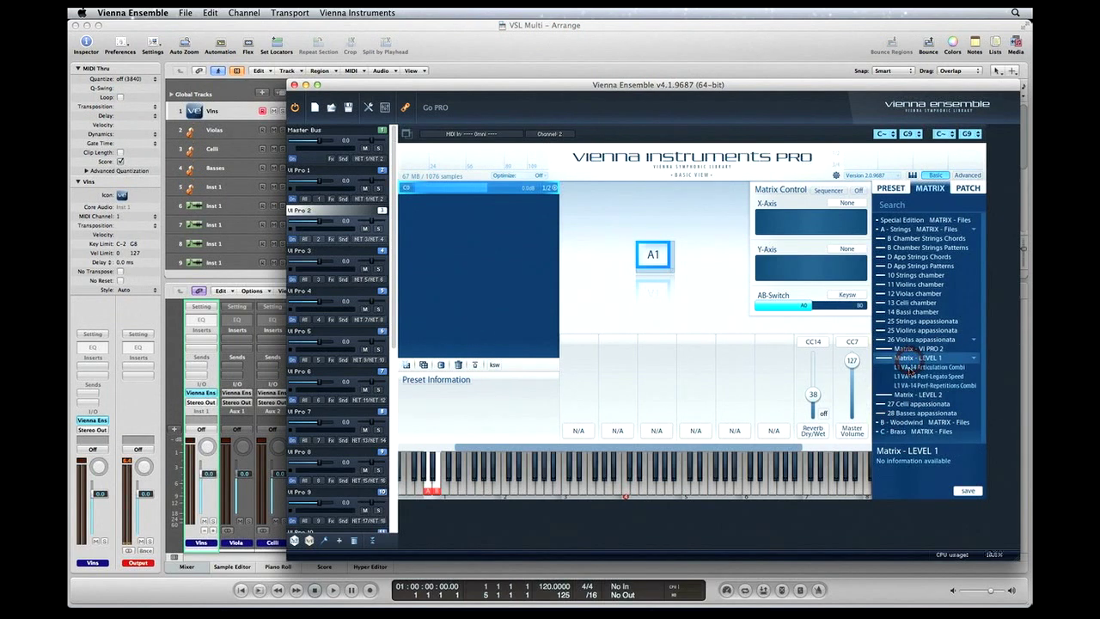
left_click_drag(913, 367, 420, 190)
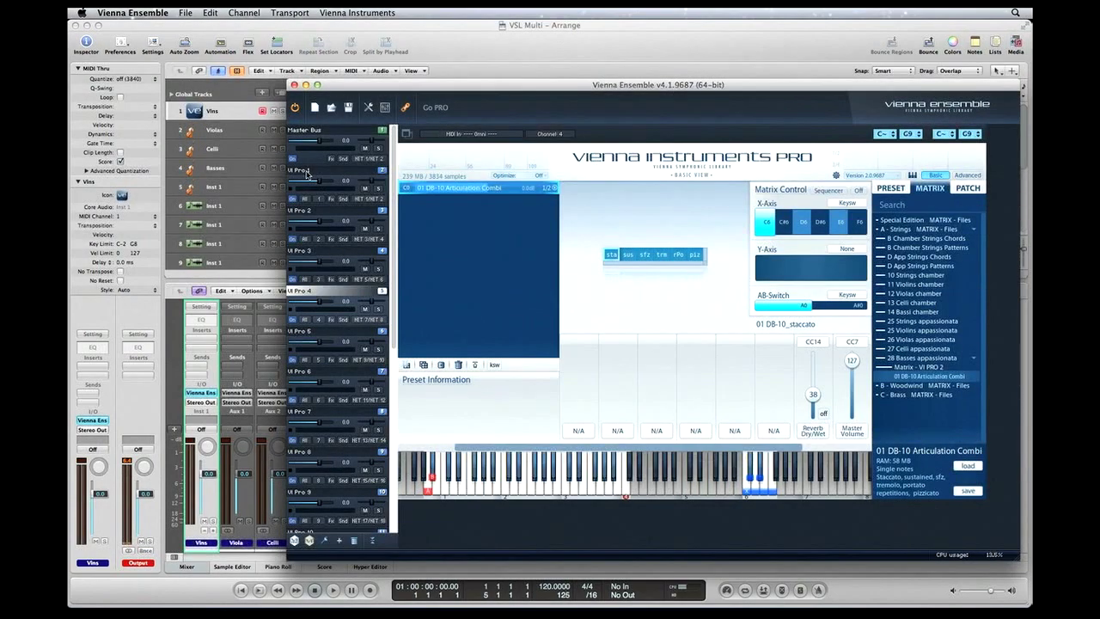
Rename VI Pro 1 to 'Vlns' and VI Pro 2 to 'Violas', then return to the mixer view
left_click(310, 171)
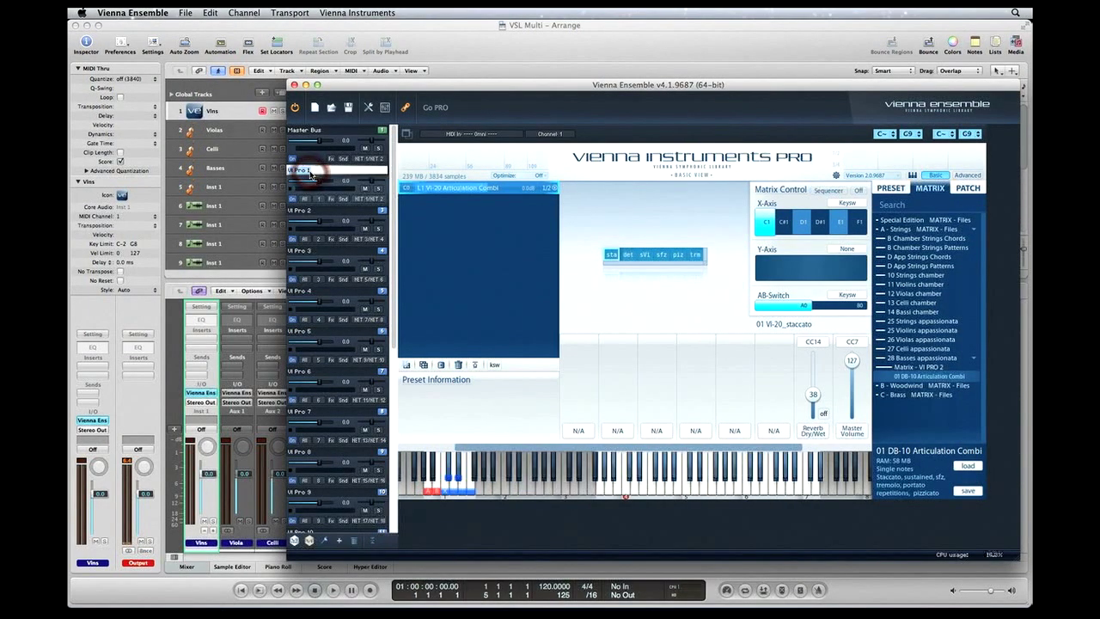
double_click(310, 173)
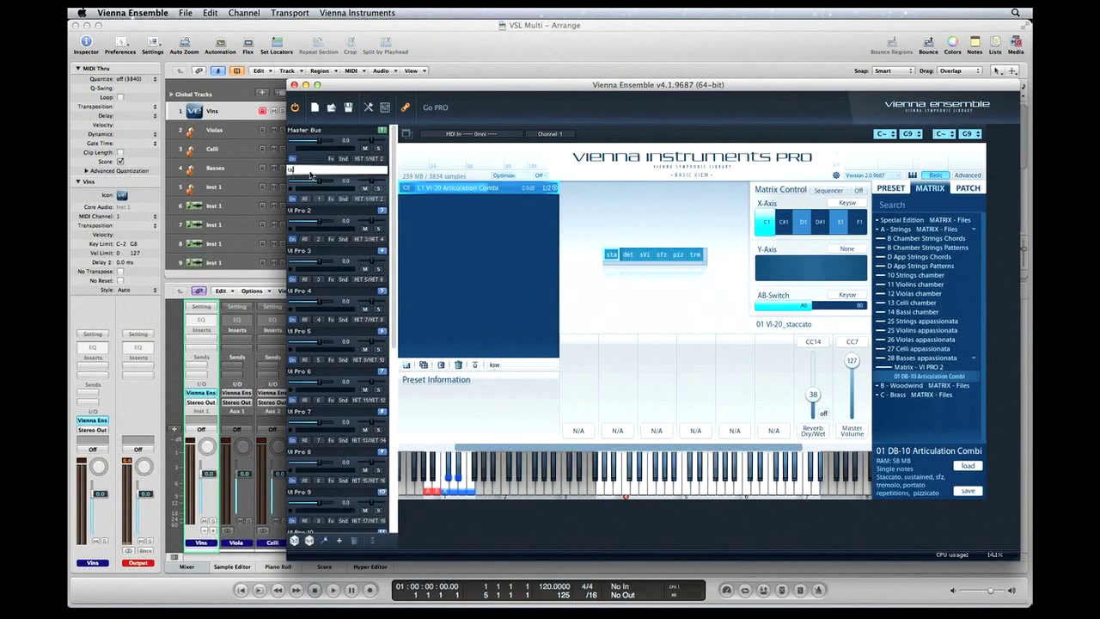
key("Return")
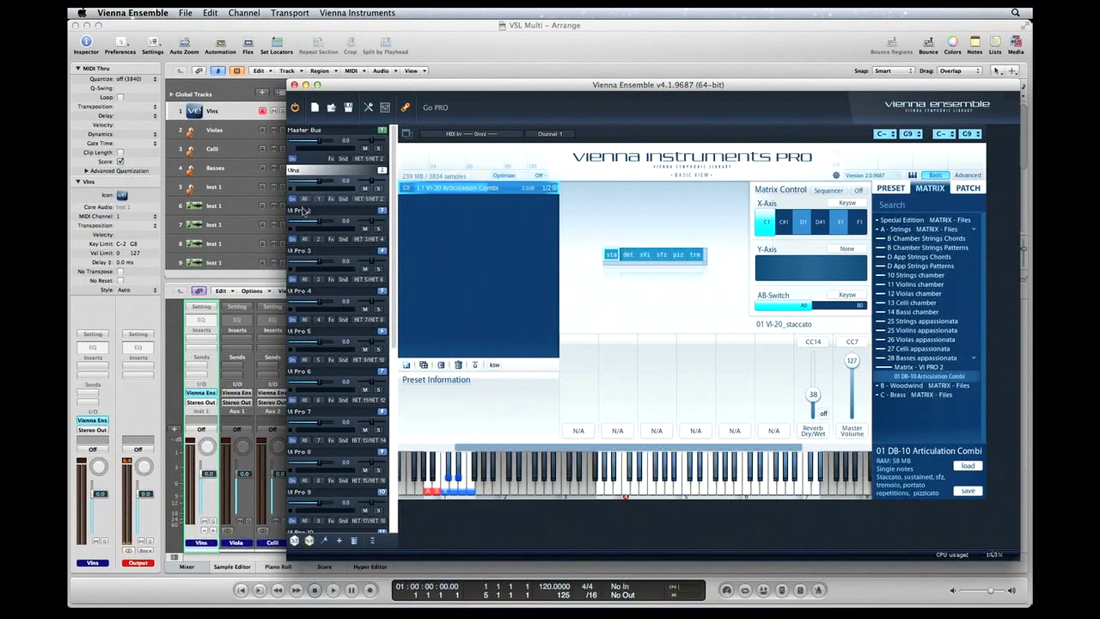
double_click(302, 212)
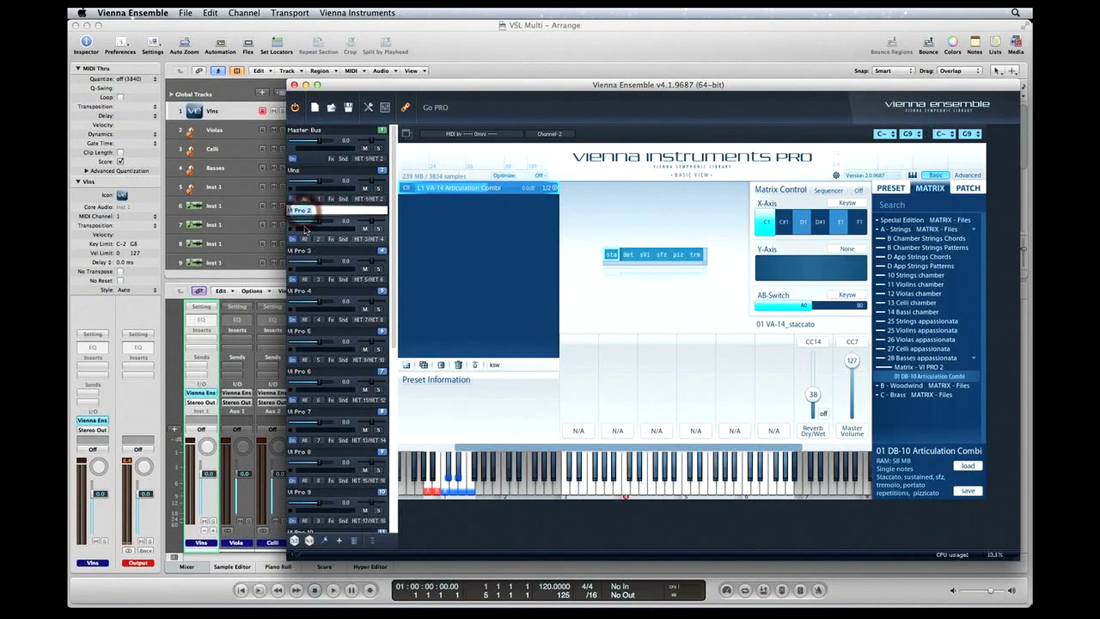
type("Violas")
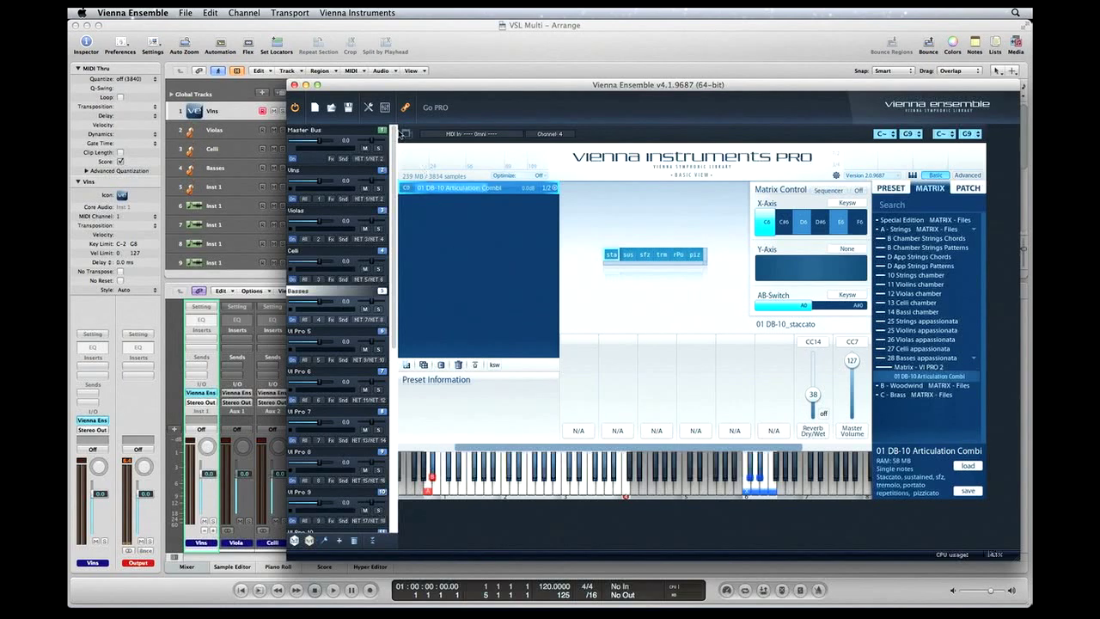
left_click(386, 107)
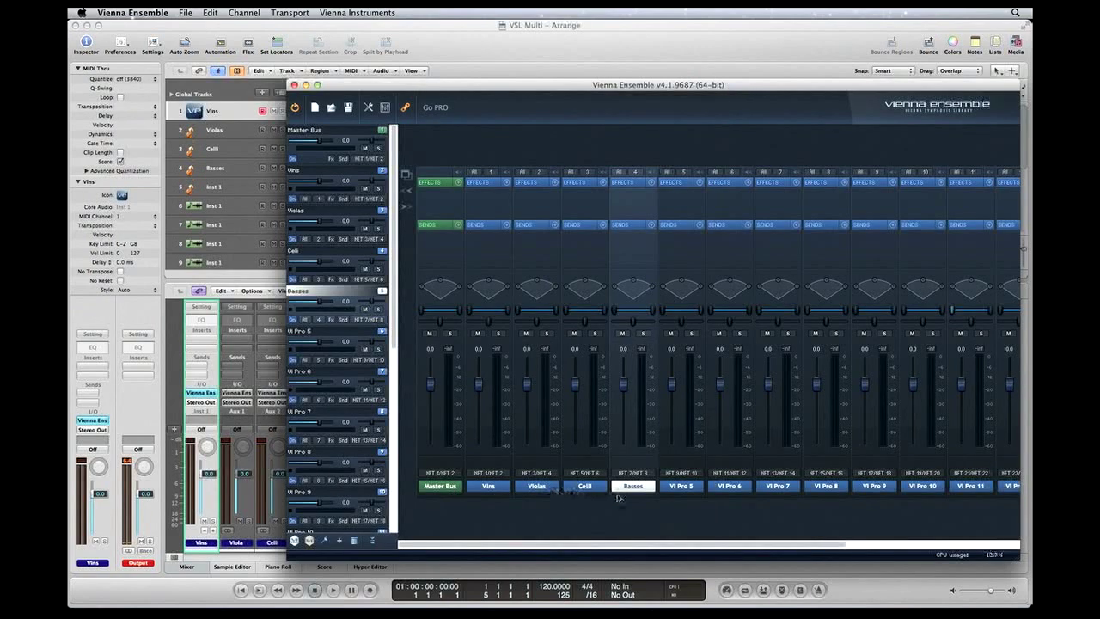
left_click(488, 487)
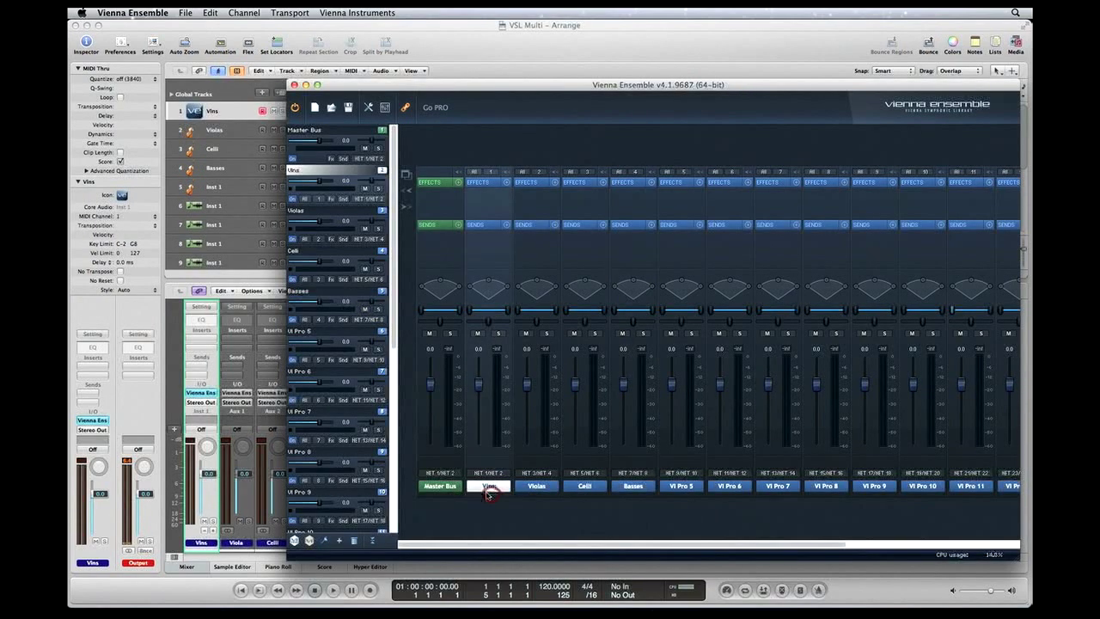